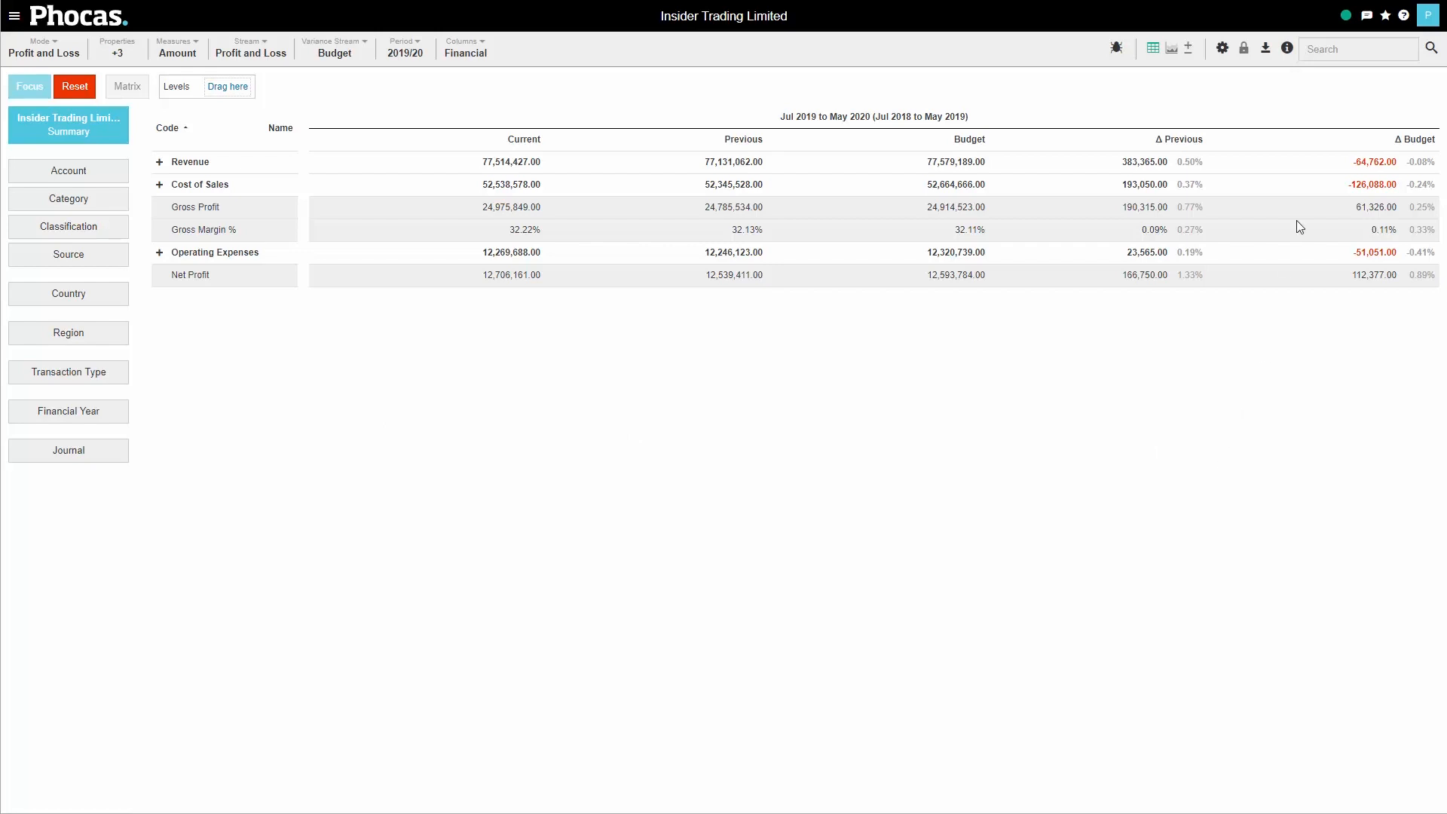
- Open the Profit and Loss statement's definition from the database's Statements list
{"action": "left_click", "coordinate": [1384, 17]}
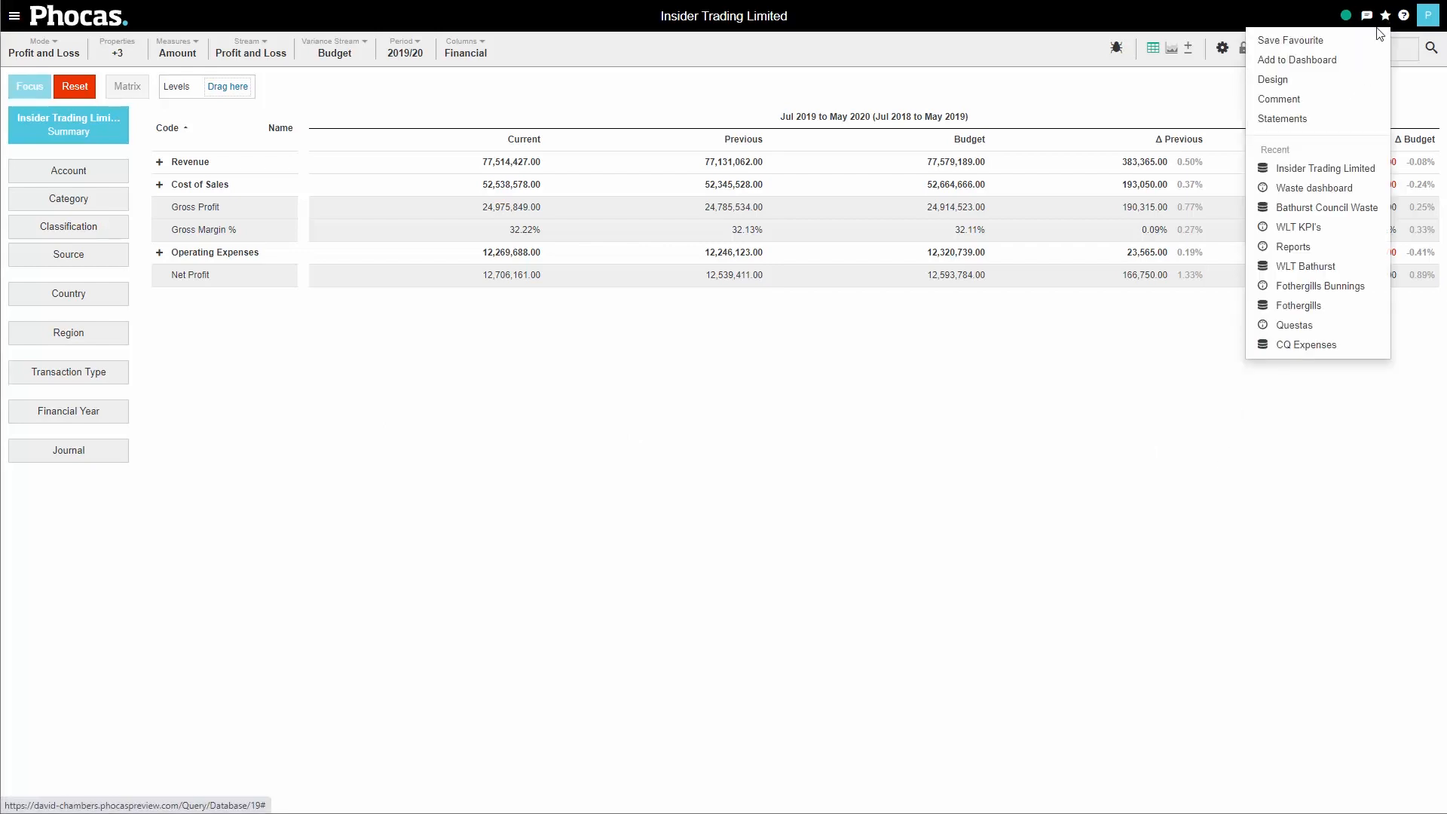
{"action": "left_click", "coordinate": [1299, 119]}
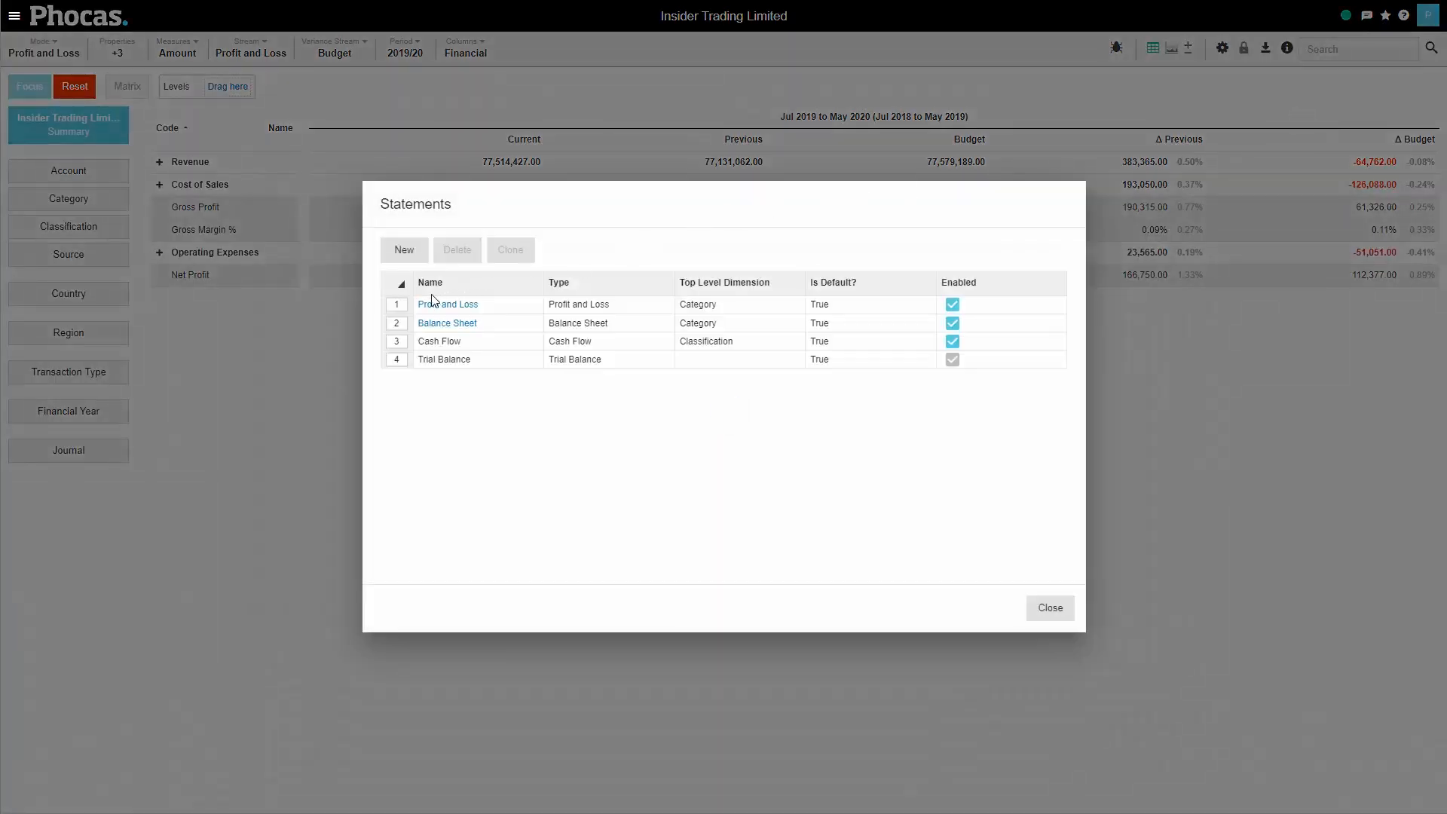
{"action": "left_click", "coordinate": [434, 302]}
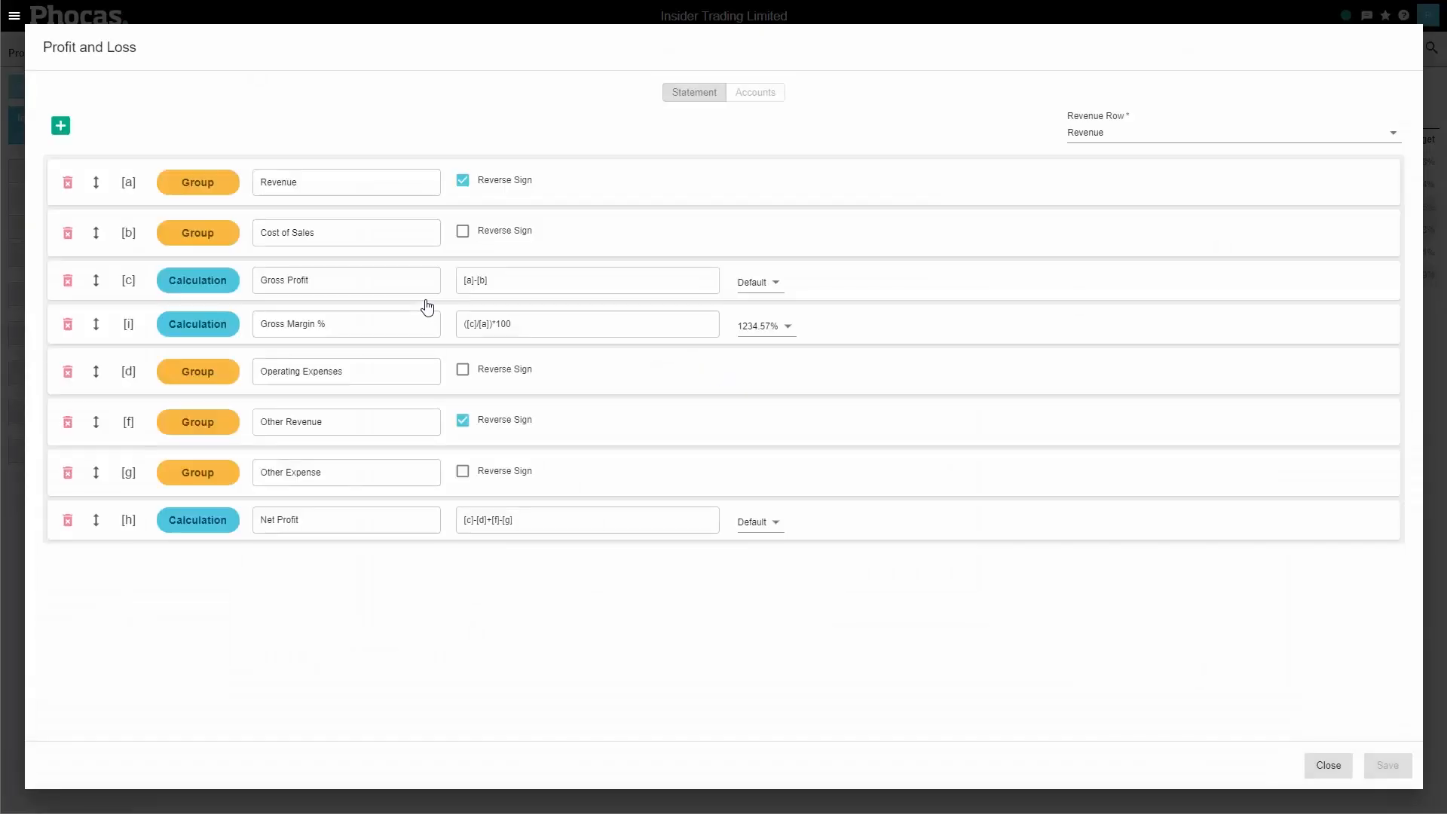
- Add a group row named "Interest, Taxation, Depreciation" to the Profit and Loss statement and save it
{"action": "left_click", "coordinate": [59, 127]}
{"action": "left_click", "coordinate": [73, 173]}
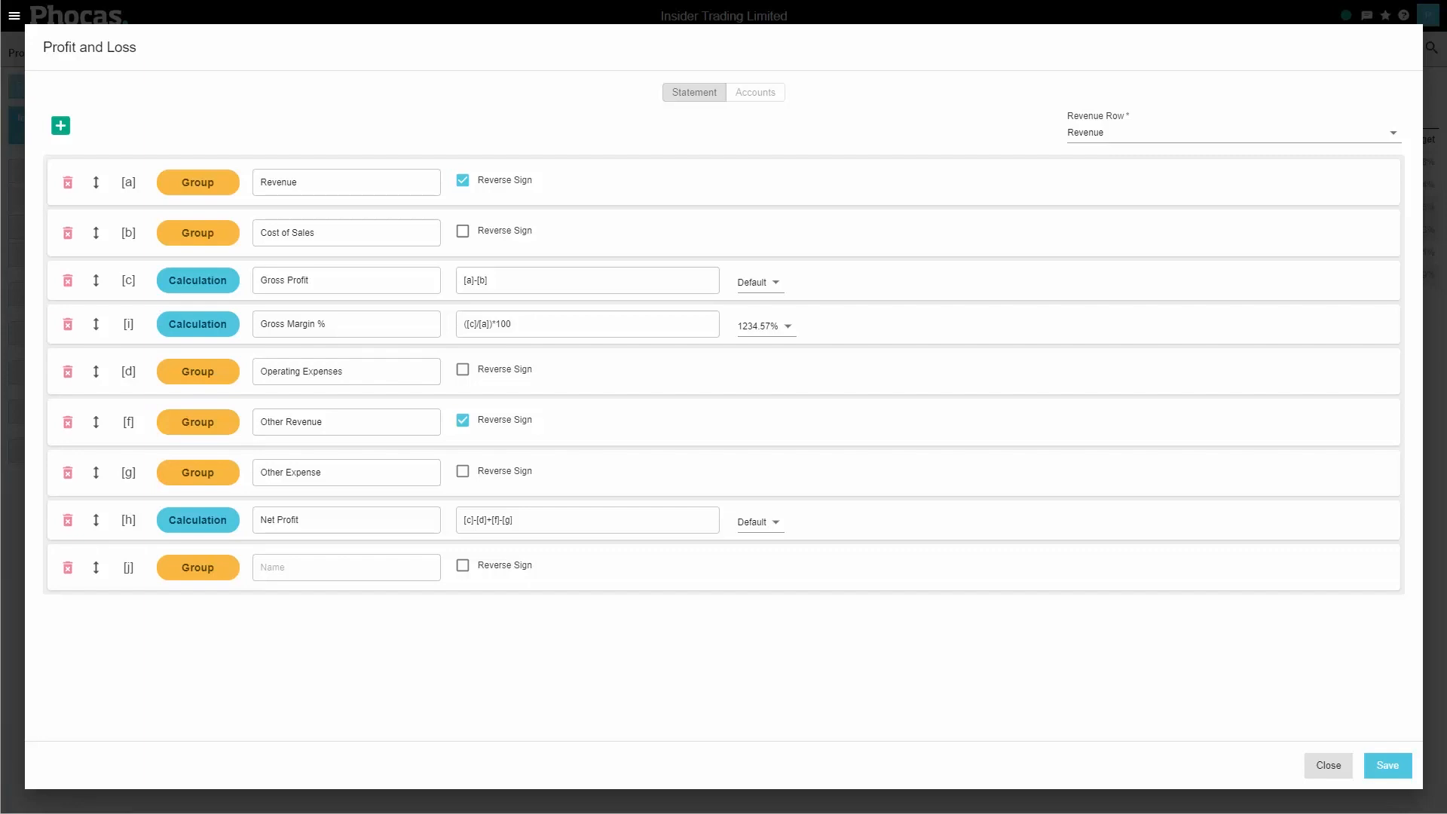
{"action": "left_click", "coordinate": [326, 565]}
{"action": "type", "text": "Interest, Taxation, Depreciation"}
{"action": "left_click", "coordinate": [339, 667]}
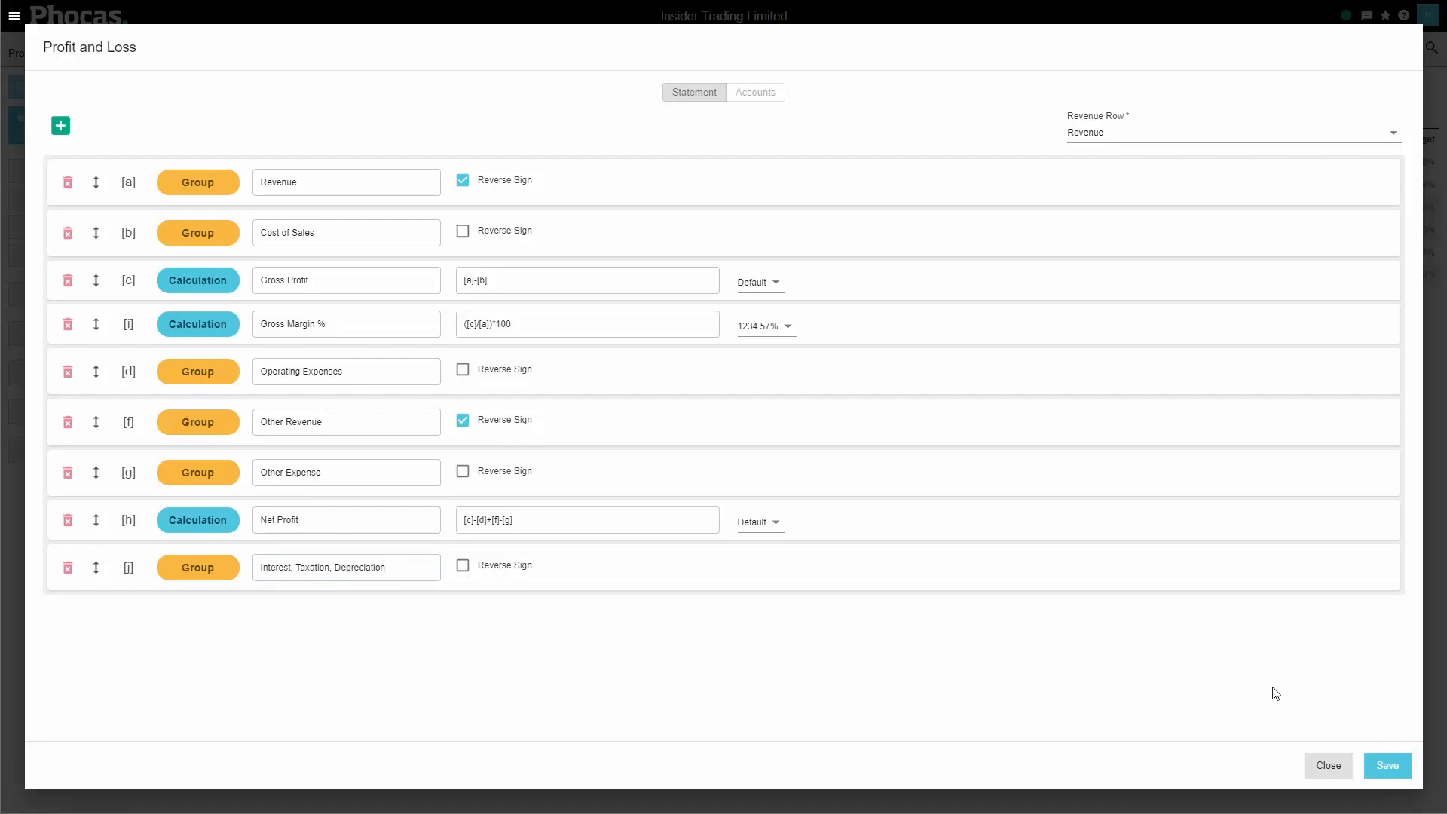
{"action": "left_click", "coordinate": [1375, 770]}
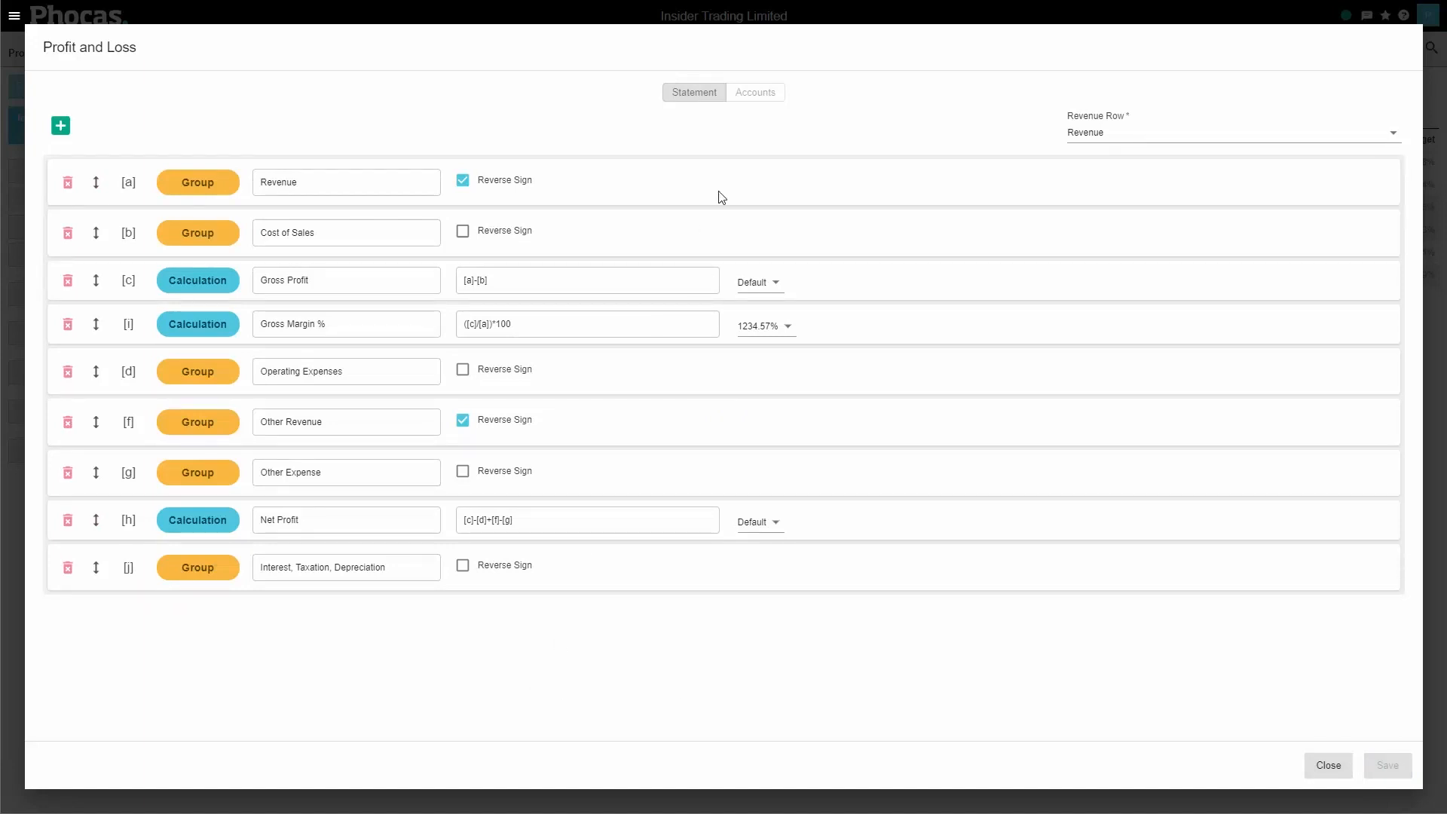
- Filter the statement's accounts by "tax" and map the AU, UK and US Taxation accounts to Interest, Taxation, Depreciation
{"action": "left_click", "coordinate": [754, 97]}
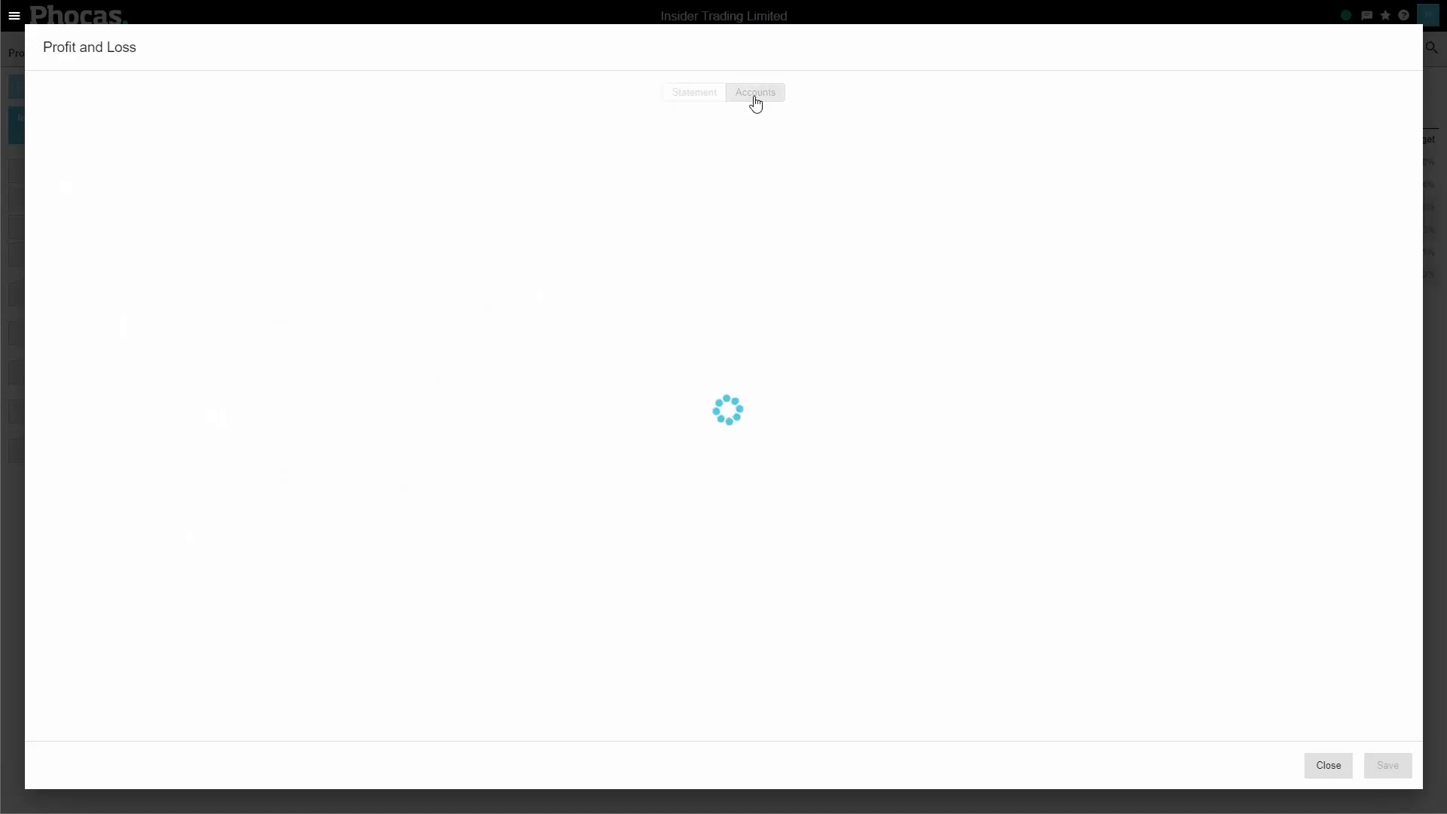
{"action": "left_click", "coordinate": [106, 120]}
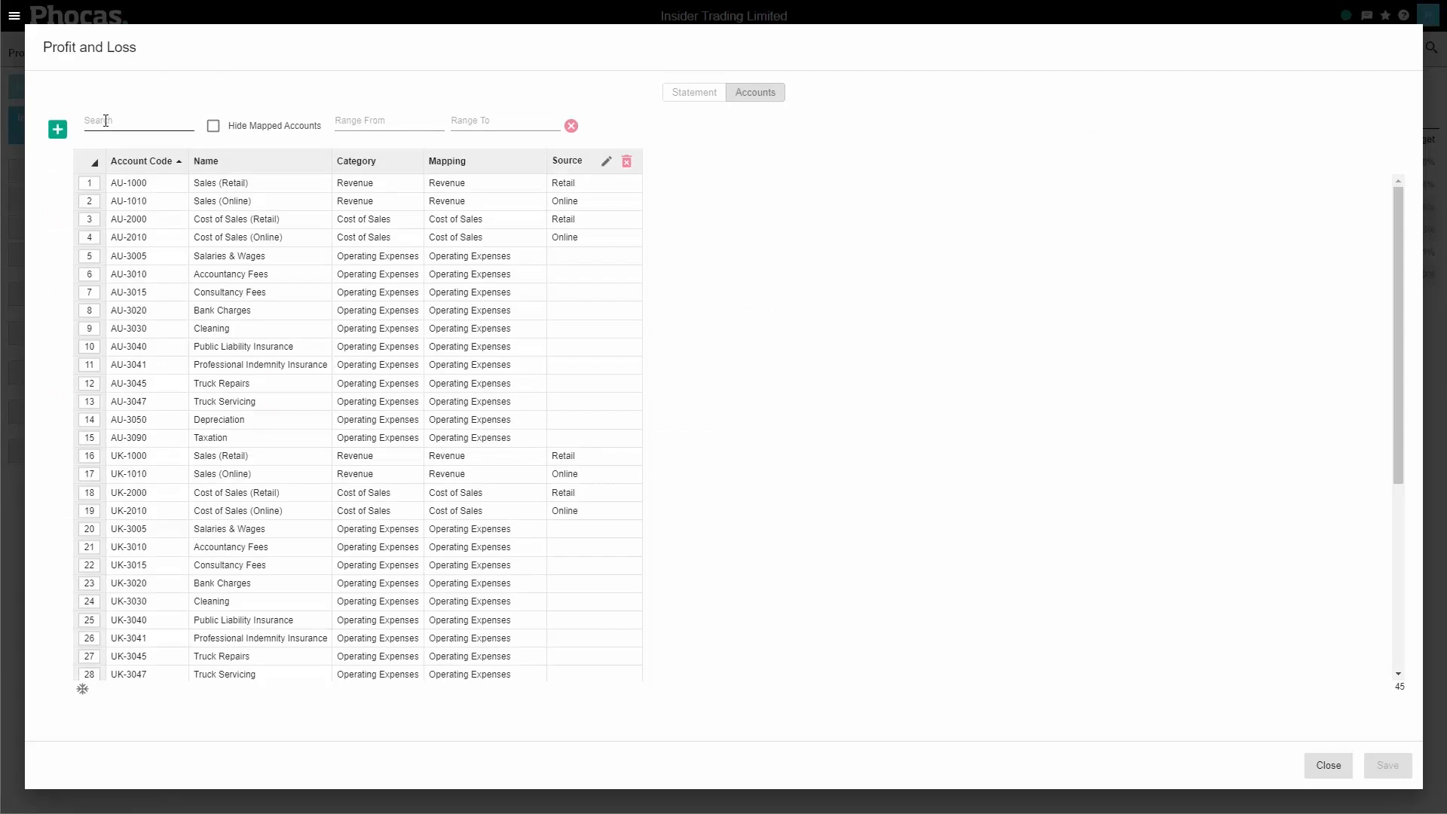
{"action": "type", "text": "tax"}
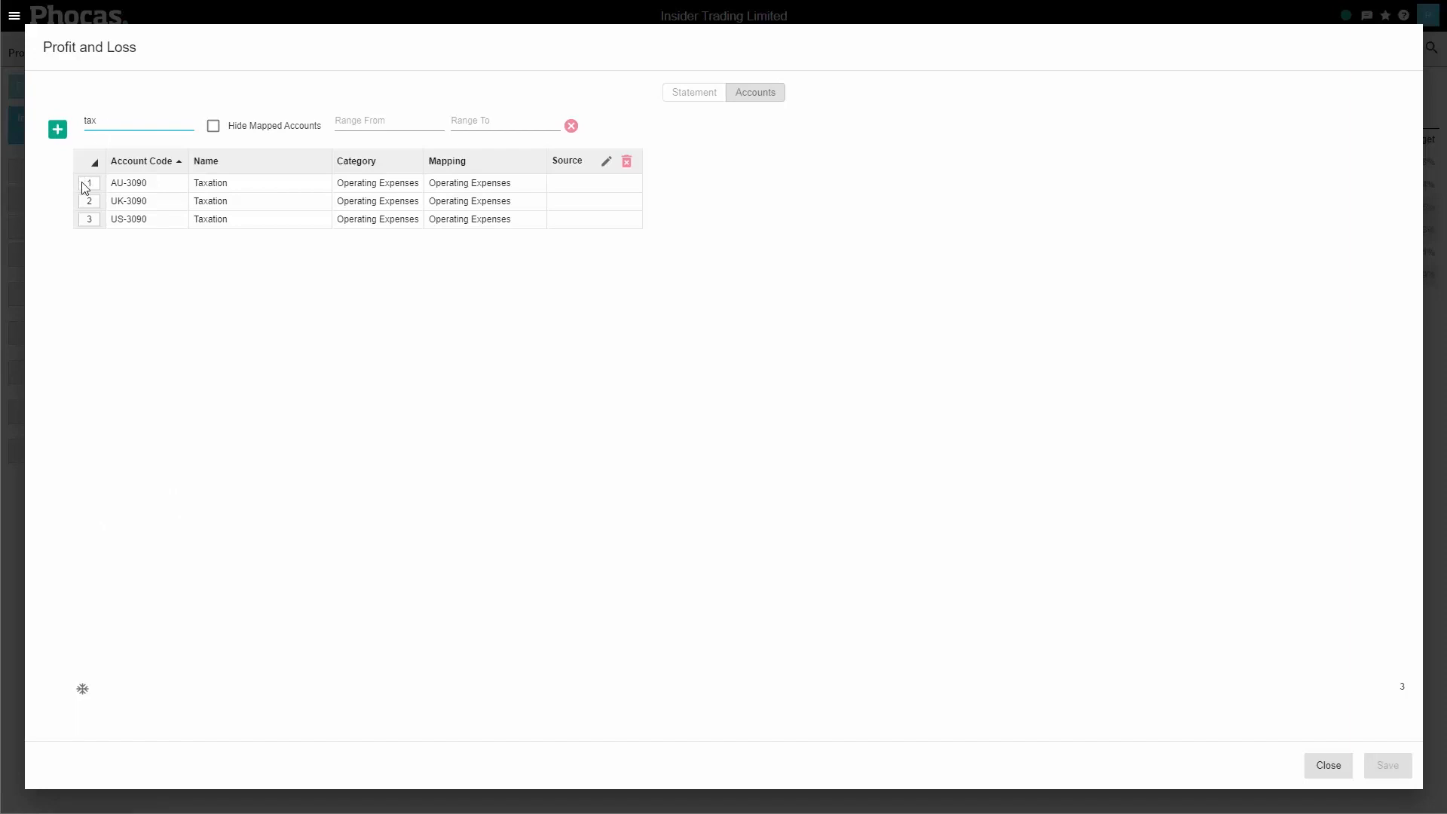
{"action": "left_click", "coordinate": [89, 183]}
{"action": "left_click", "coordinate": [91, 201], "text": "ctrl"}
{"action": "left_click", "coordinate": [89, 219], "text": "ctrl"}
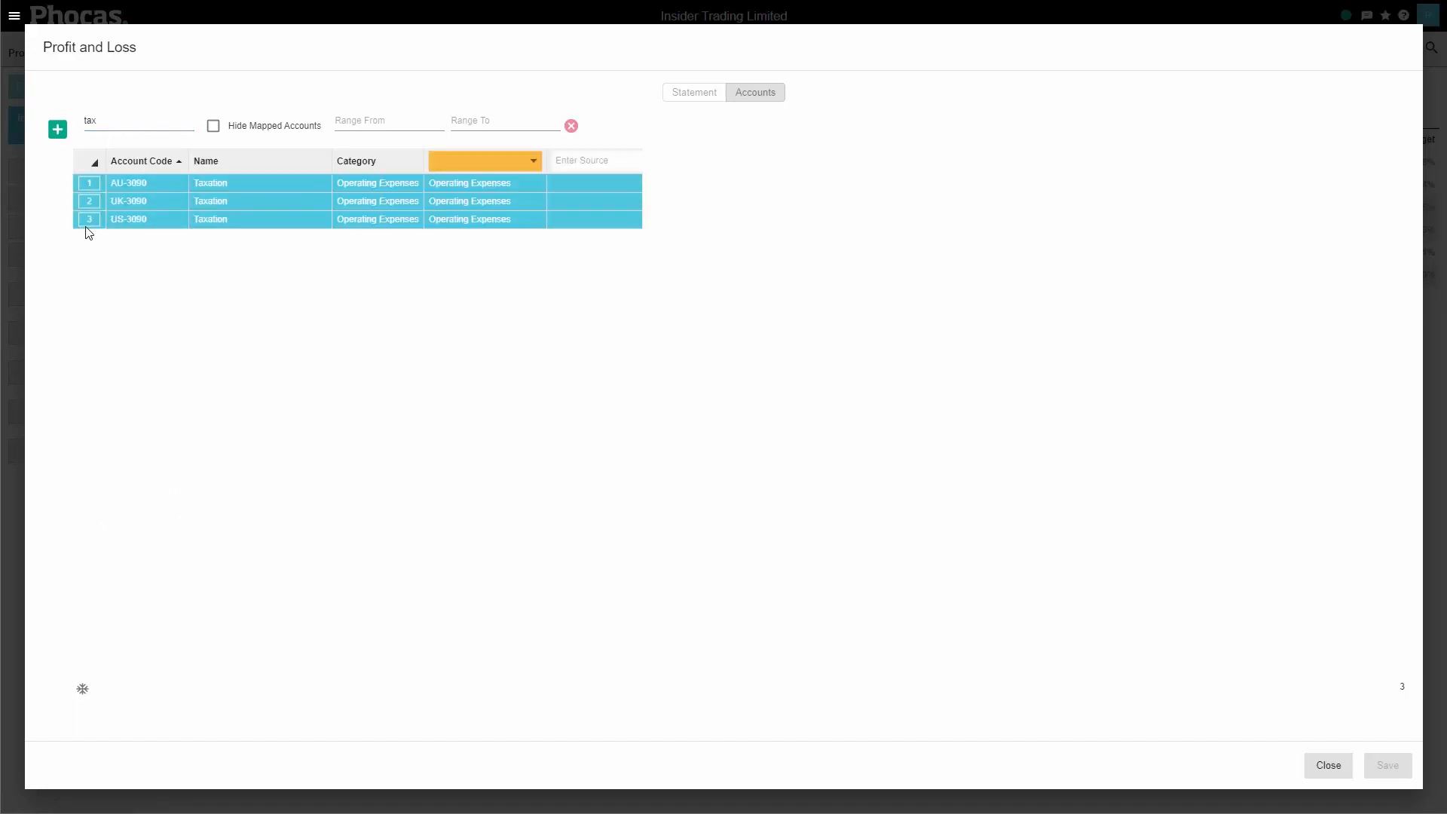
{"action": "left_click", "coordinate": [532, 172]}
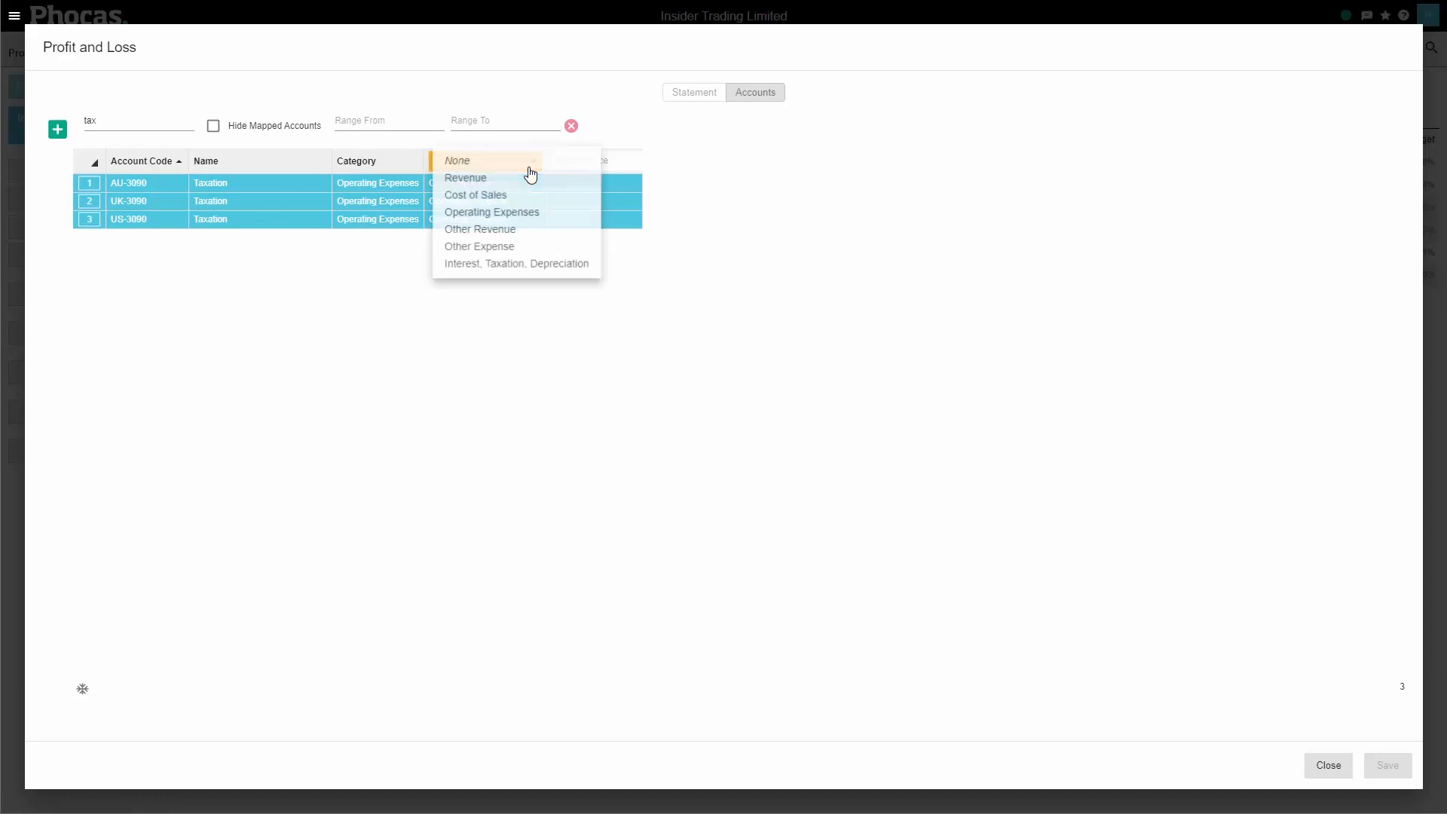
{"action": "left_click", "coordinate": [519, 264]}
- Filter the accounts by "dep" and map the AU, UK and US Depreciation accounts to Interest, Taxation, Depreciation
{"action": "left_click", "coordinate": [110, 121]}
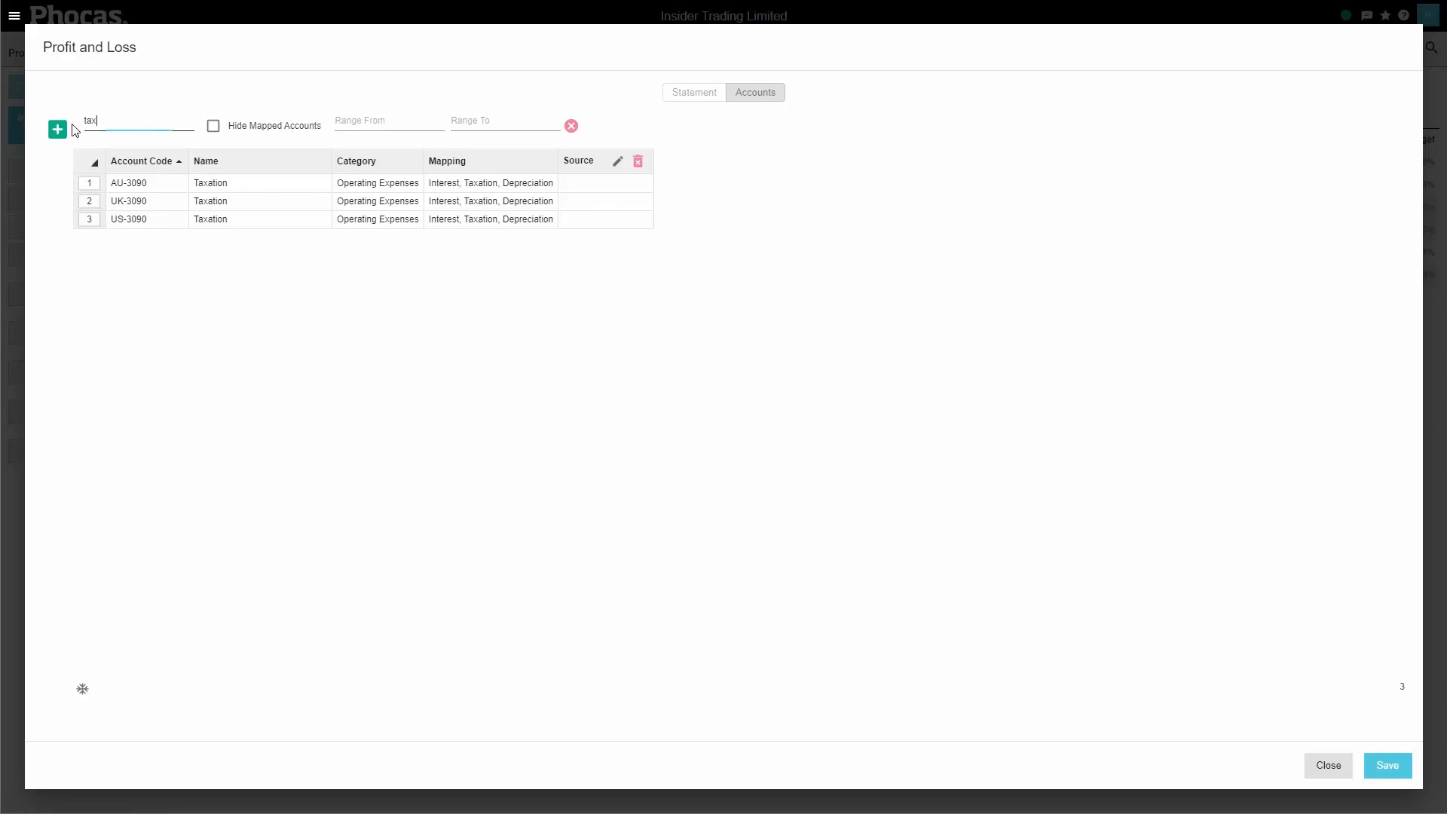
{"action": "key", "text": "ctrl+a"}
{"action": "type", "text": "de"}
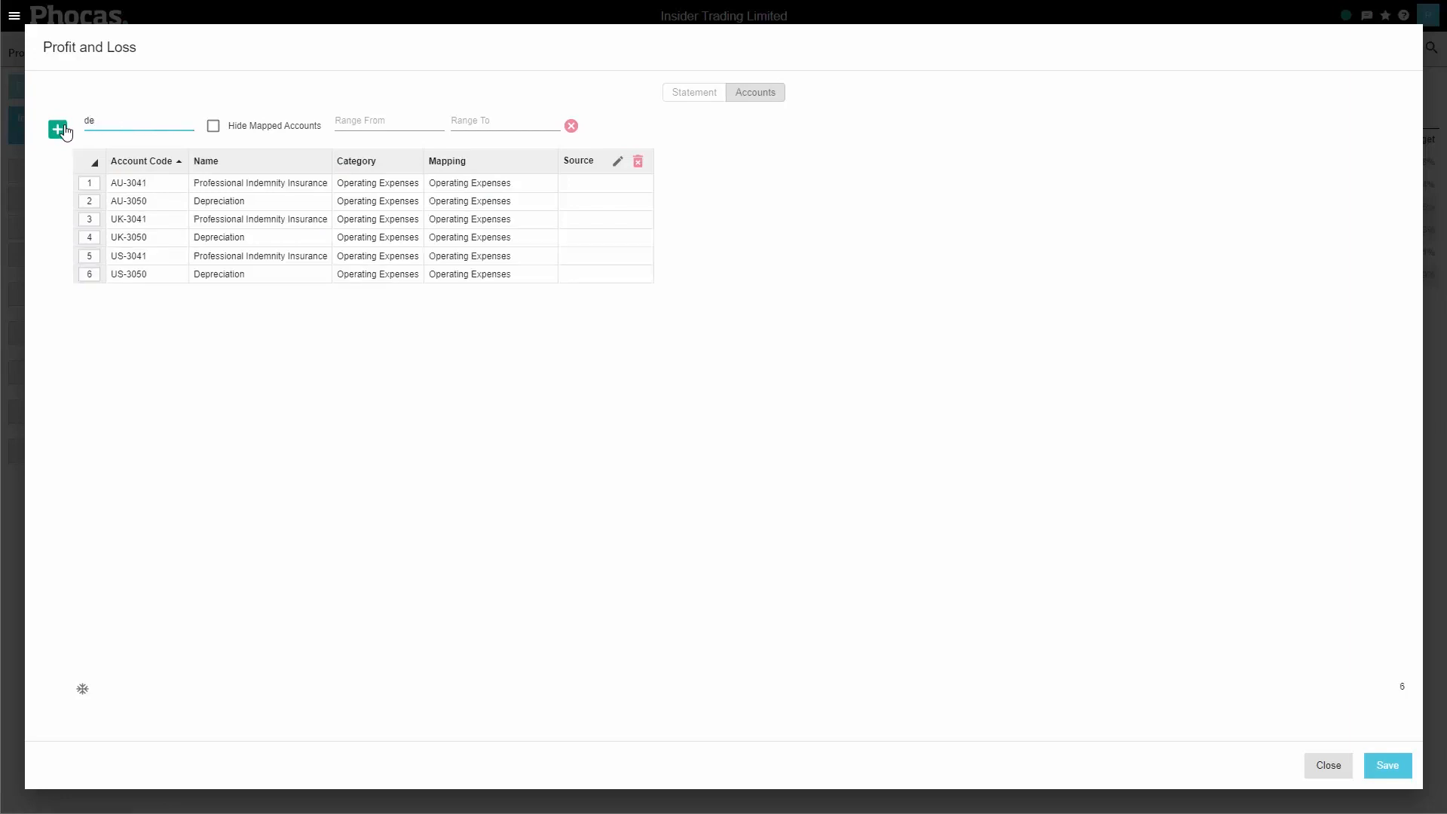
{"action": "type", "text": "p"}
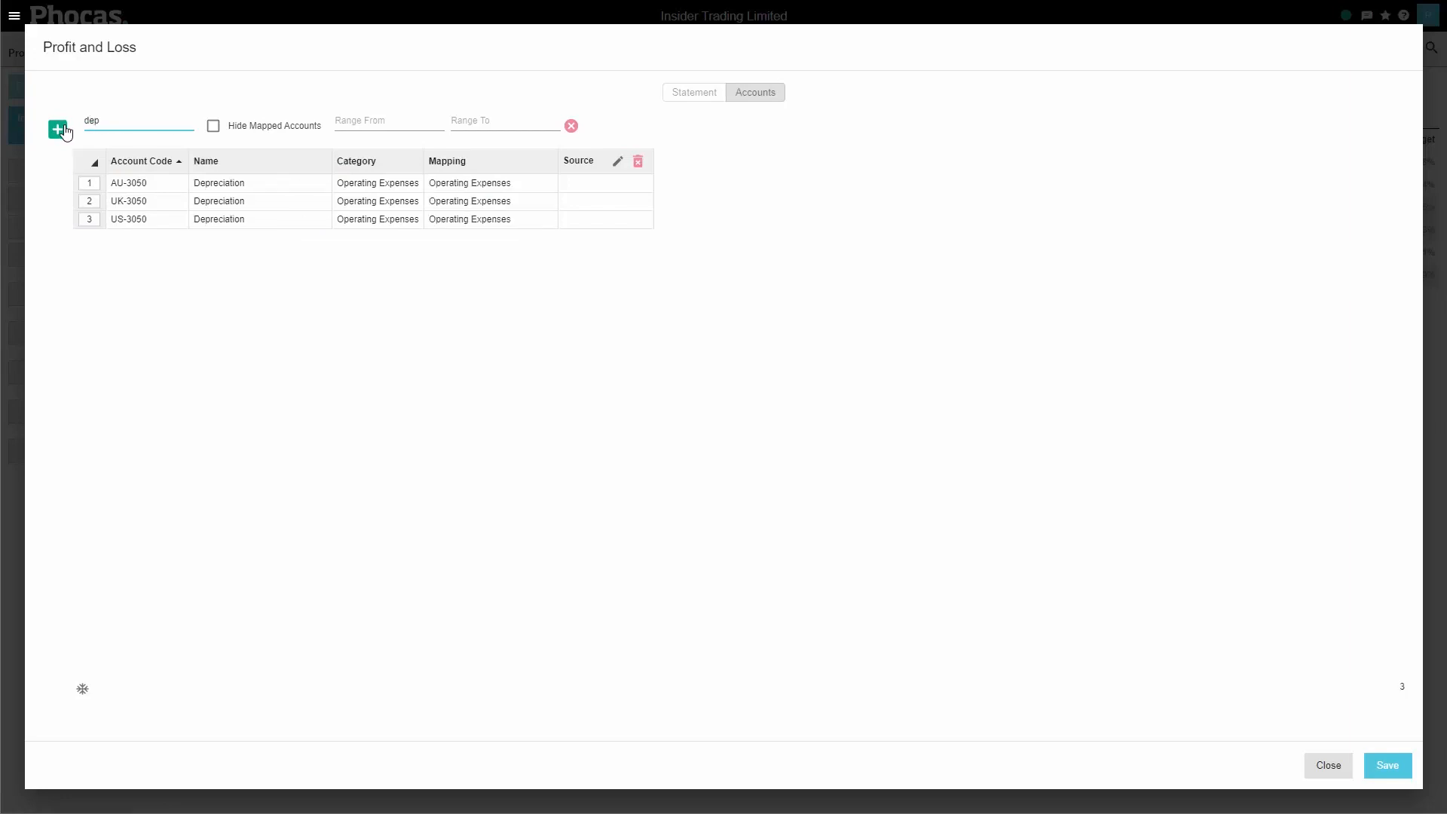
{"action": "left_click_drag", "start_coordinate": [89, 182], "coordinate": [92, 219]}
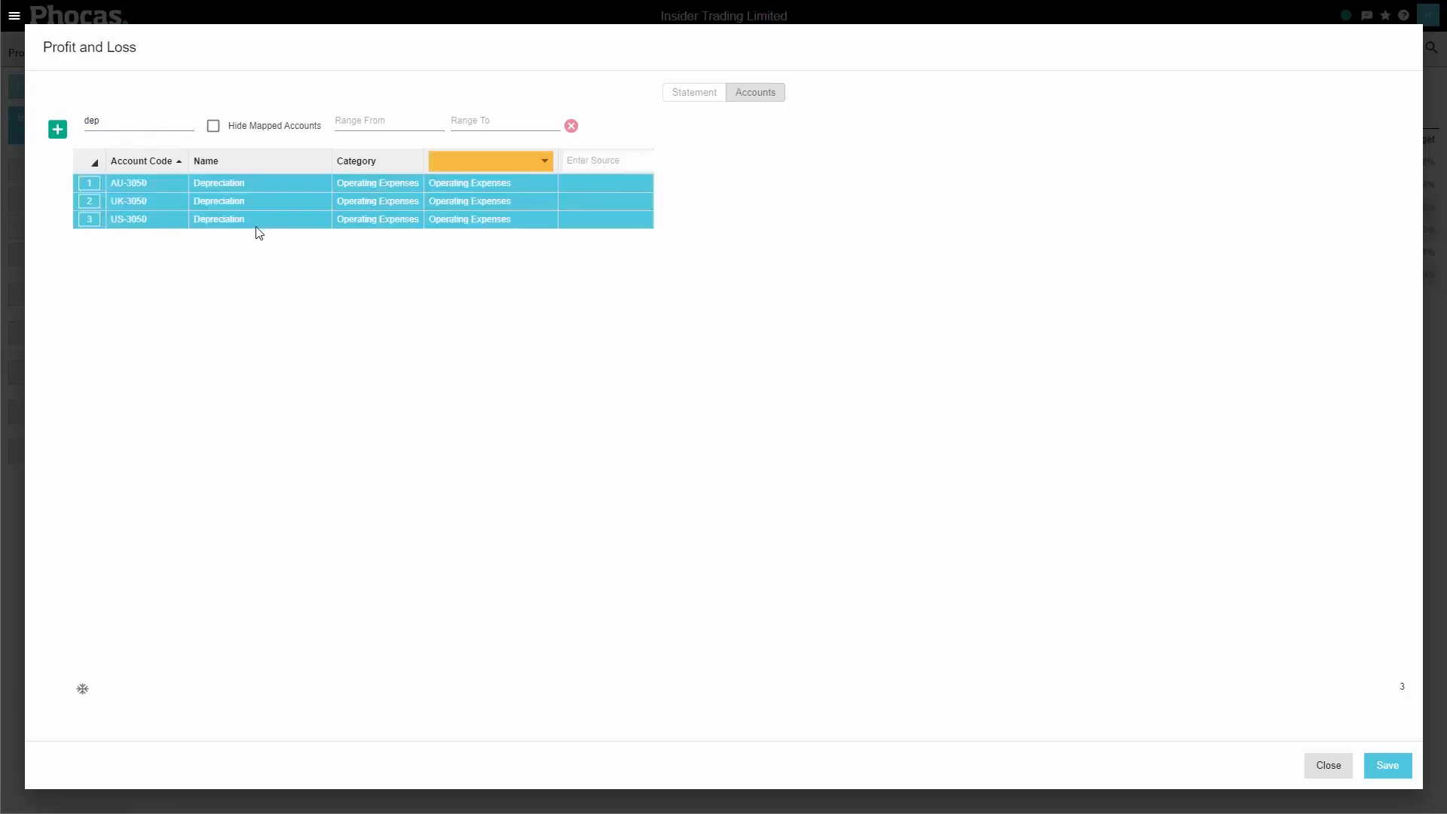
{"action": "left_click", "coordinate": [482, 161]}
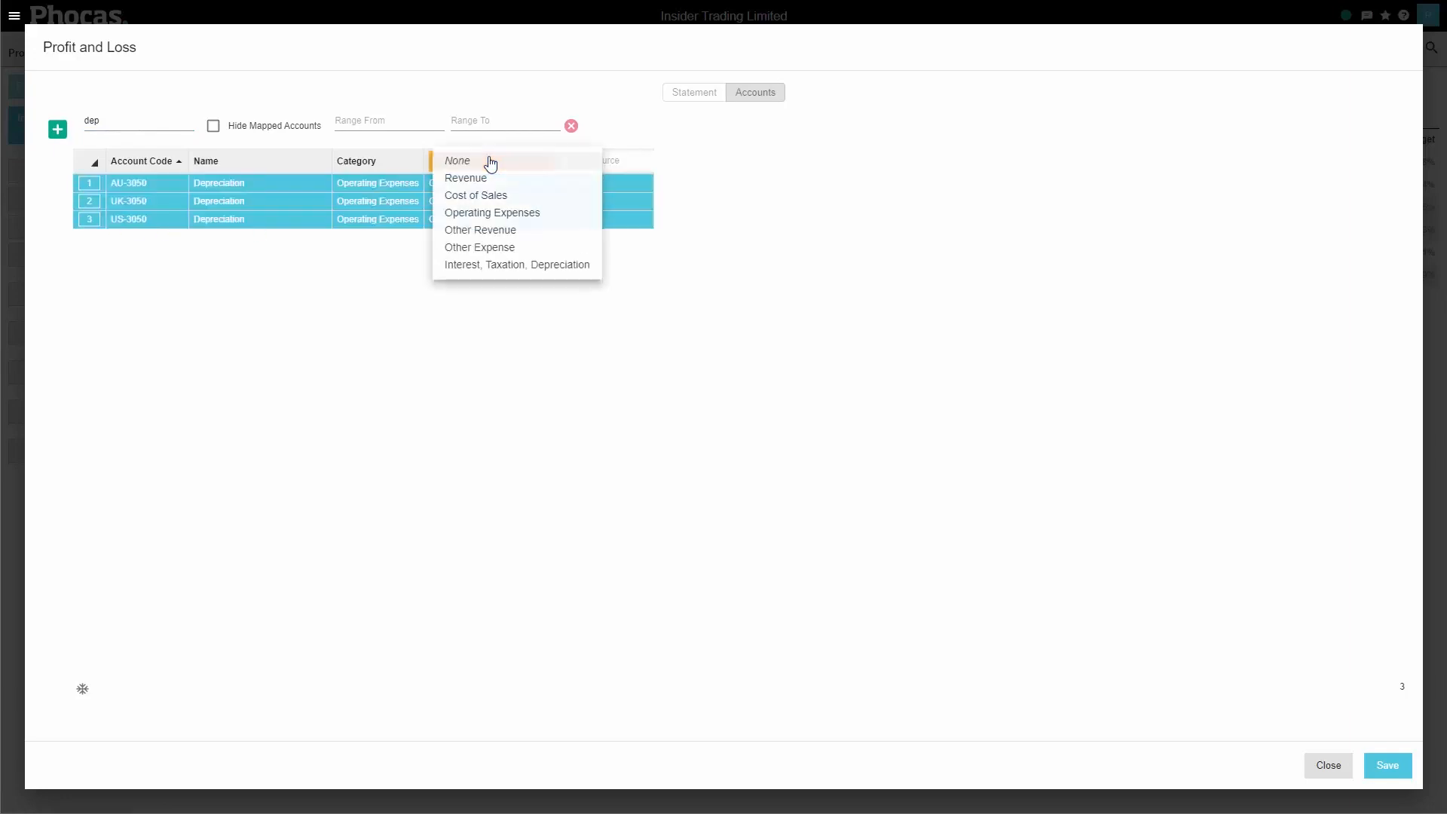
{"action": "left_click", "coordinate": [489, 266]}
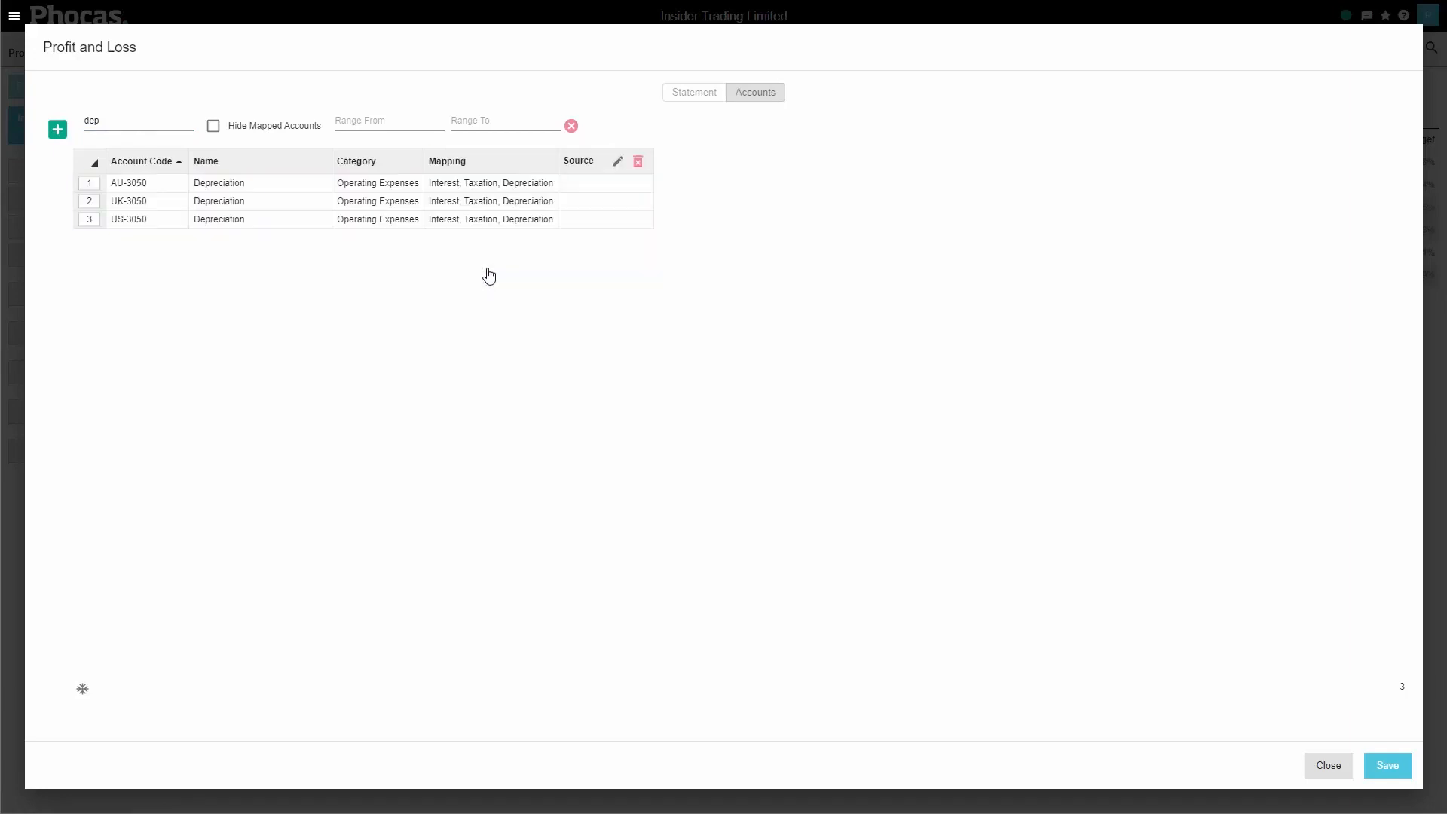
- Search the accounts for "int" and save the changed account mappings
{"action": "left_click_drag", "start_coordinate": [128, 123], "coordinate": [76, 121]}
{"action": "type", "text": "int"}
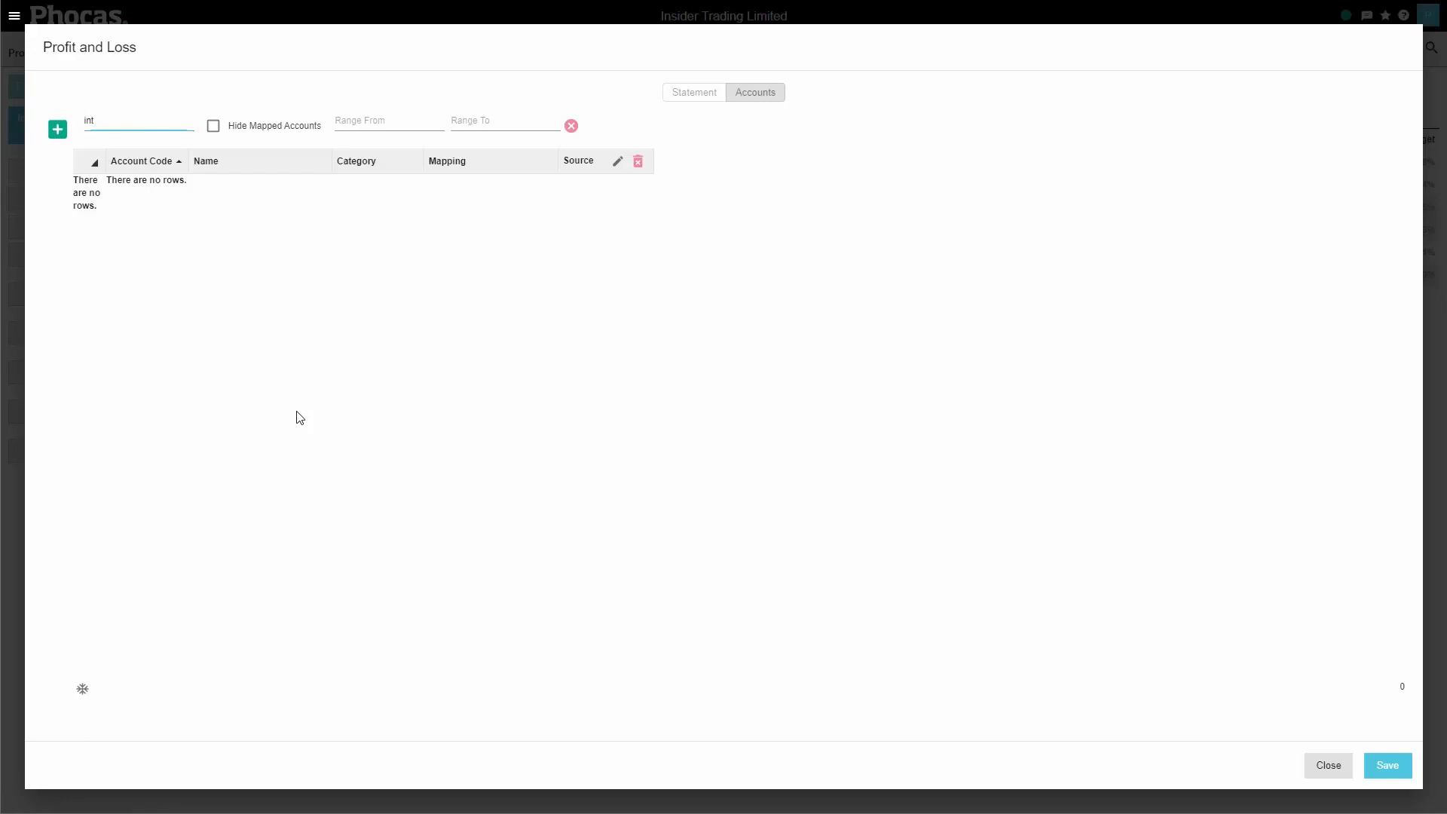
{"action": "left_click", "coordinate": [299, 417]}
{"action": "left_click", "coordinate": [1385, 765]}
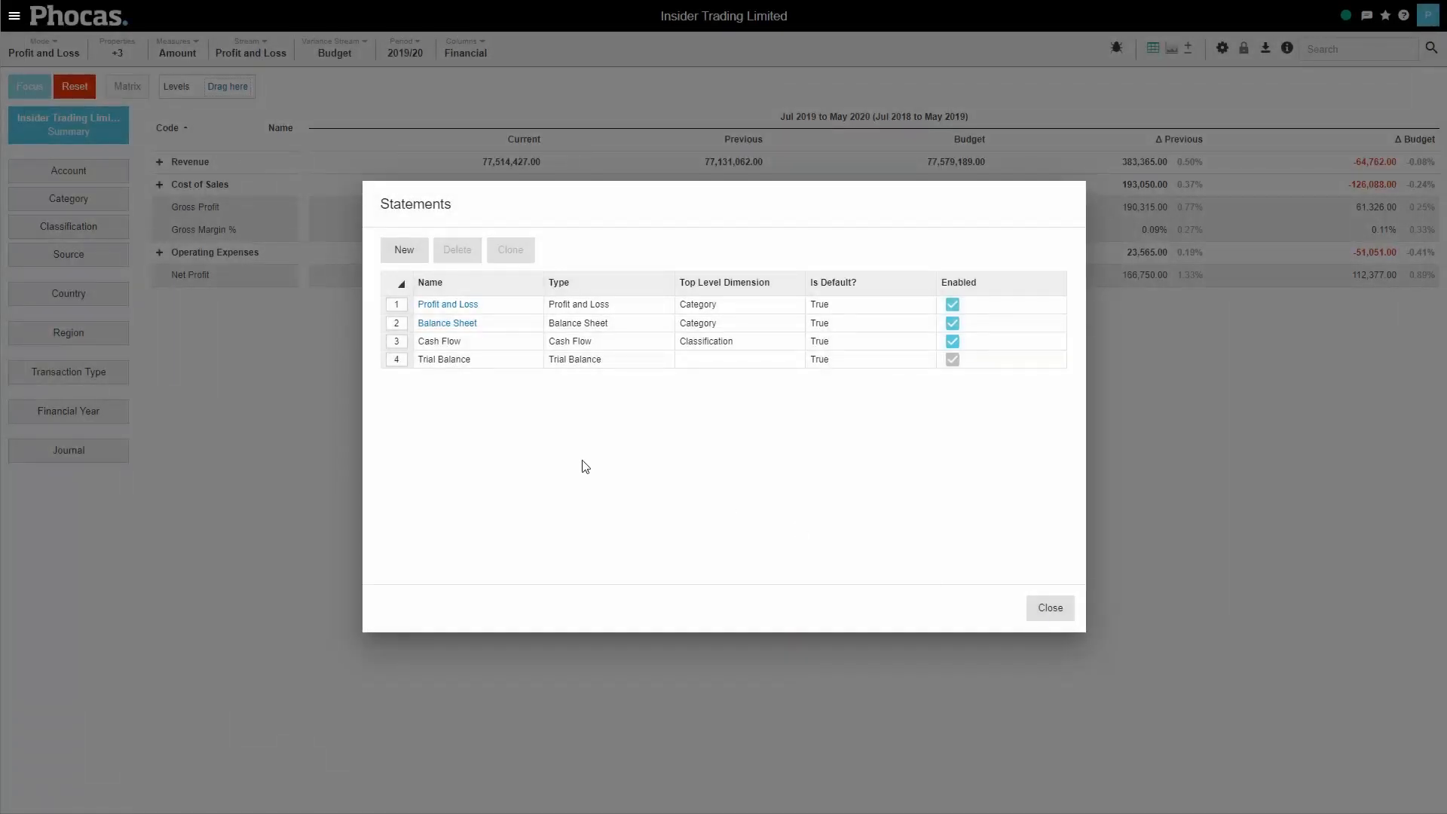
- Reopen the Profit and Loss statement and add a calculation row named EBITDA with the expression [c]-[d]
{"action": "left_click", "coordinate": [460, 306]}
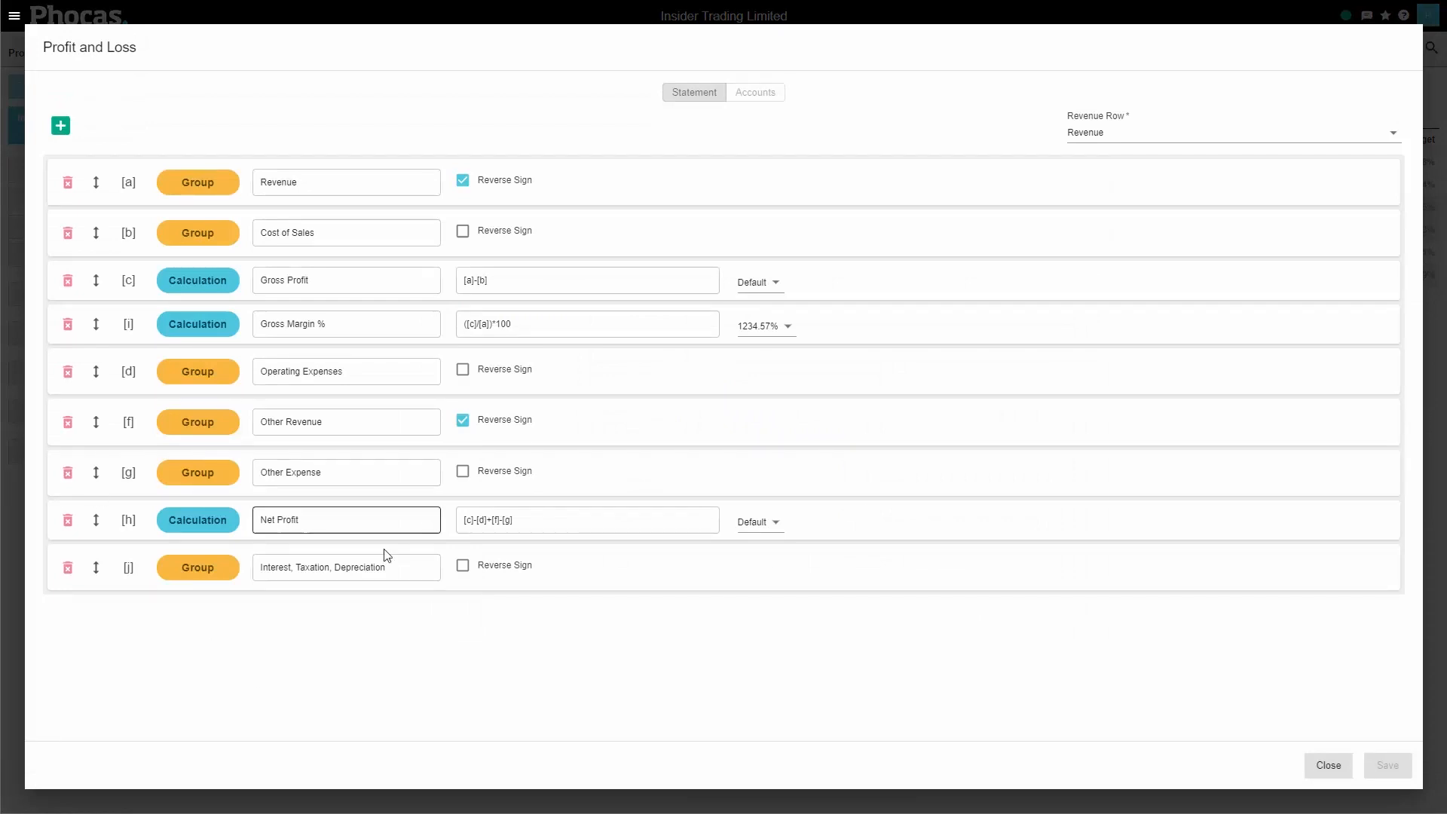
{"action": "left_click", "coordinate": [60, 128]}
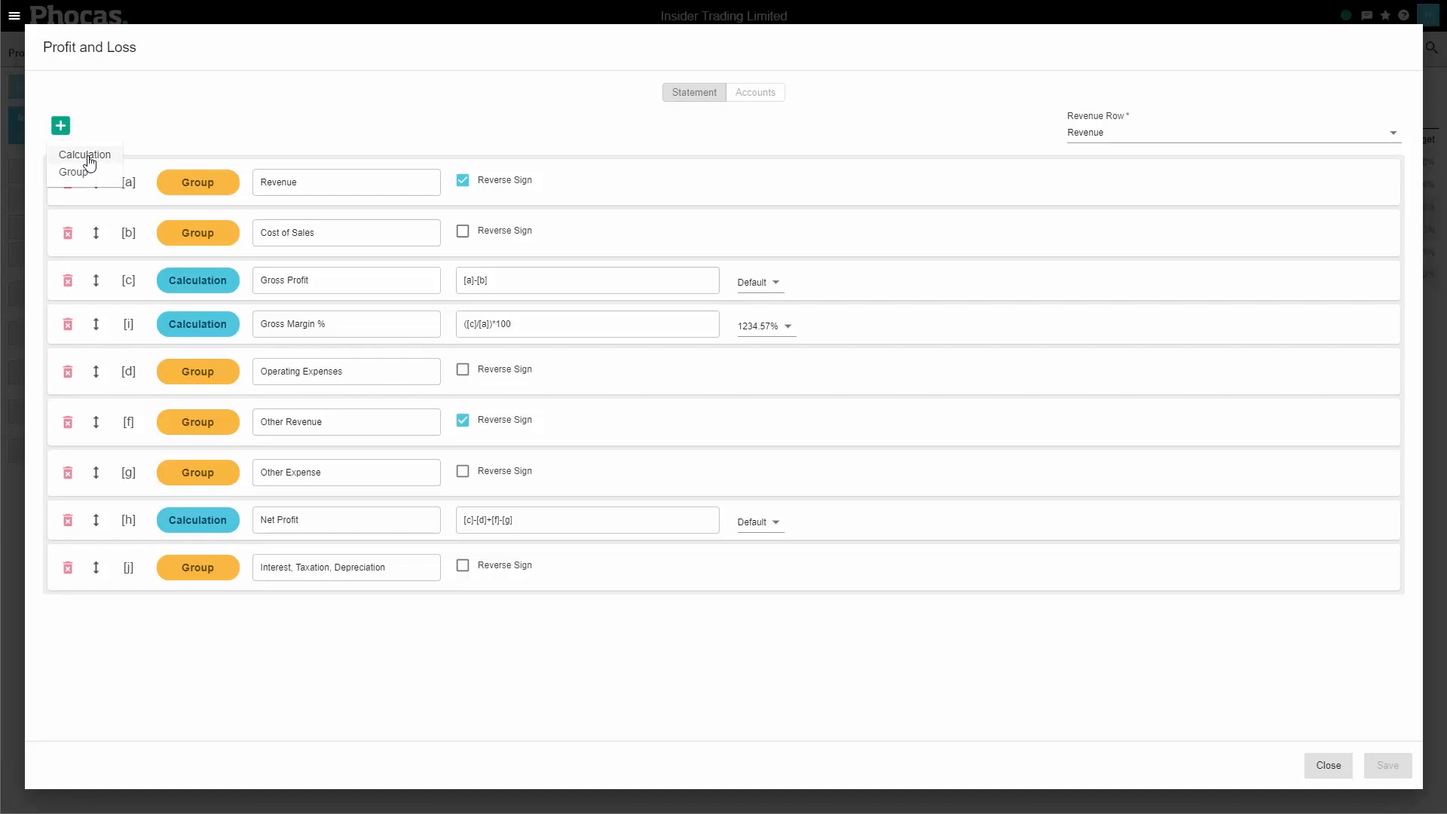
{"action": "left_click", "coordinate": [84, 156]}
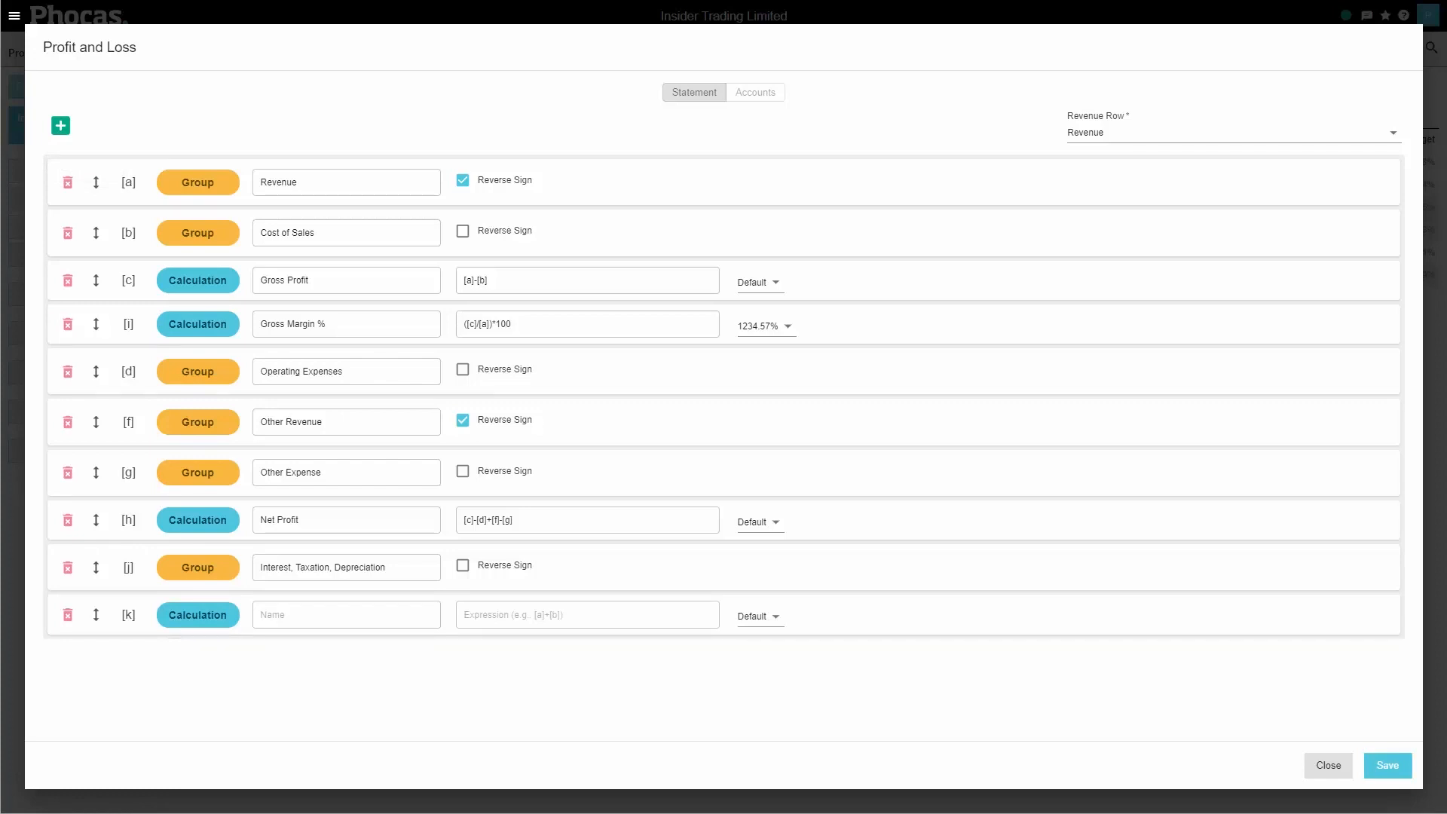
{"action": "left_click", "coordinate": [381, 612]}
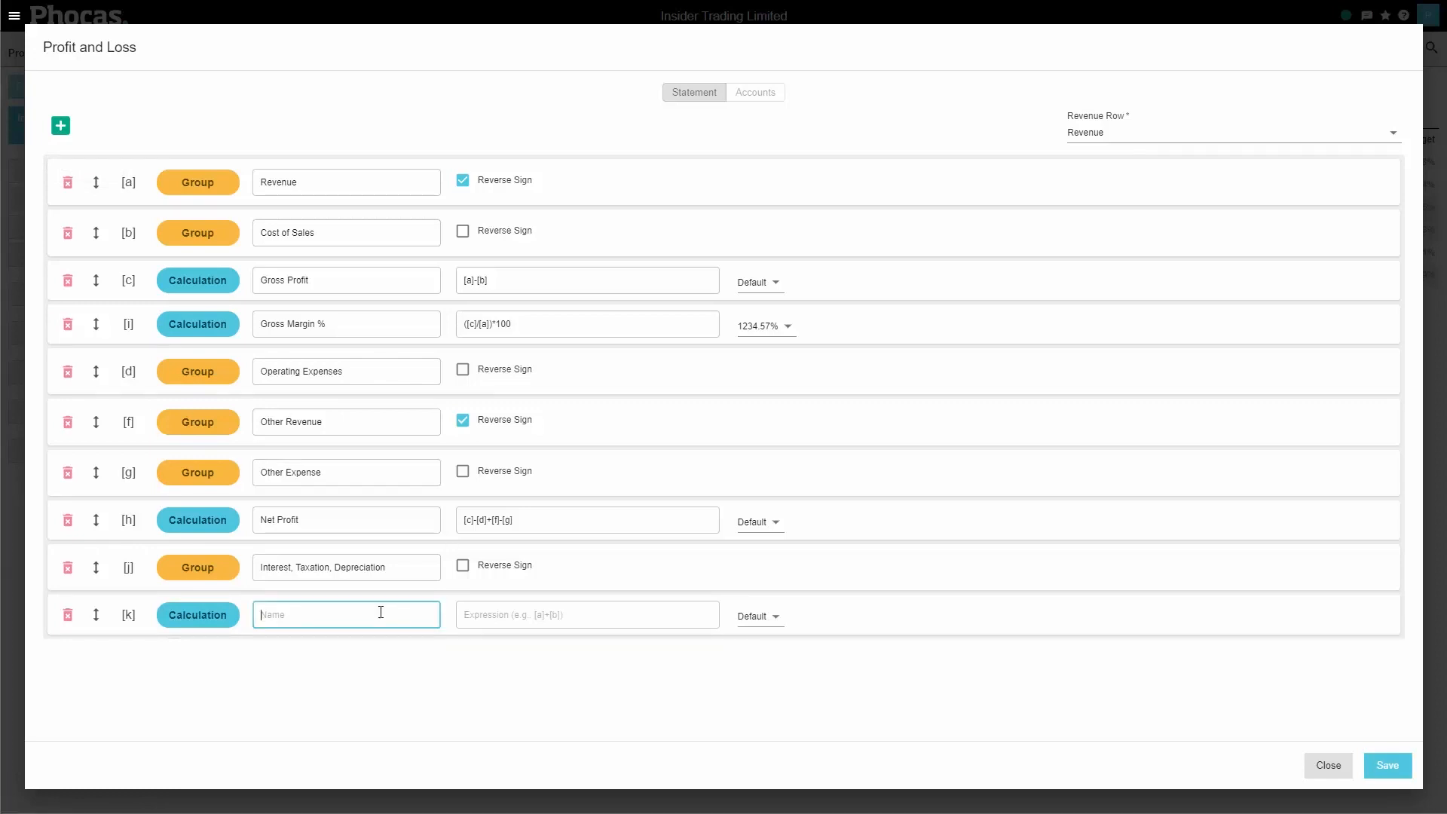
{"action": "type", "text": "EBITDA"}
{"action": "left_click", "coordinate": [361, 675]}
{"action": "left_click", "coordinate": [515, 616]}
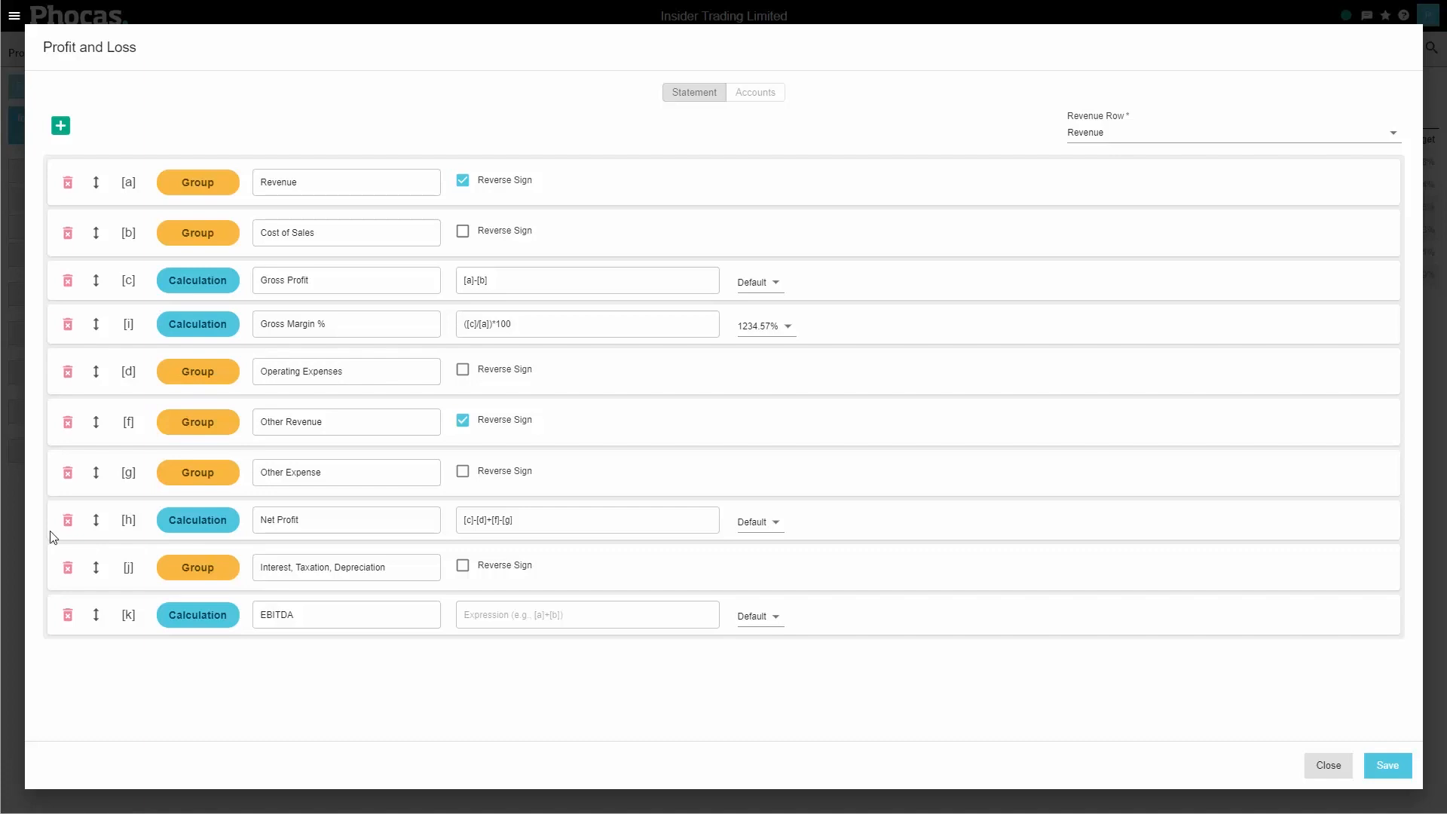
{"action": "left_click", "coordinate": [509, 620]}
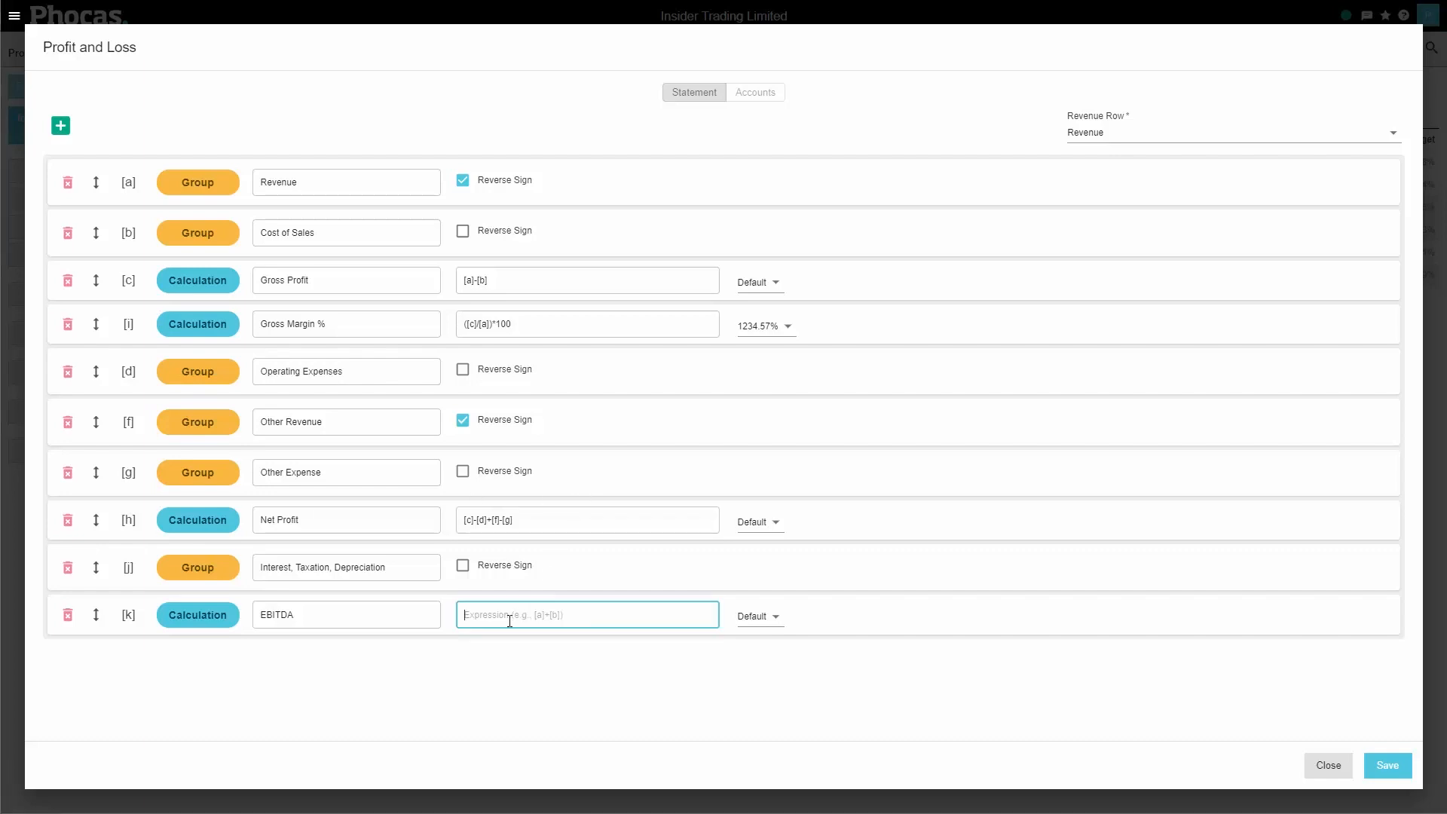
{"action": "type", "text": "[c]-[d]"}
{"action": "left_click", "coordinate": [489, 708]}
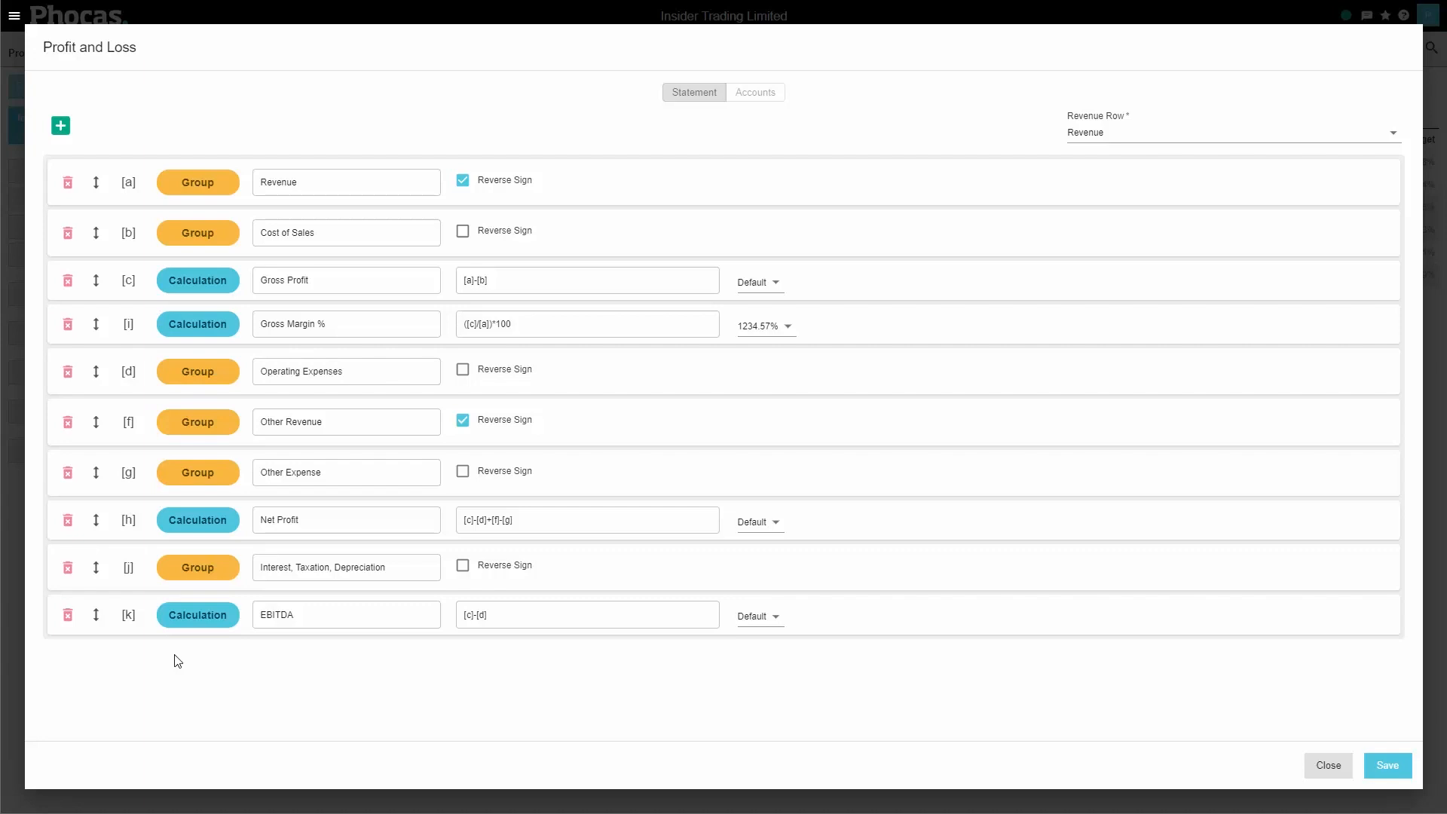
- Move the Interest, Taxation, Depreciation group below Operating Expenses, and place the EBITDA row between those two groups
{"action": "left_click", "coordinate": [96, 569]}
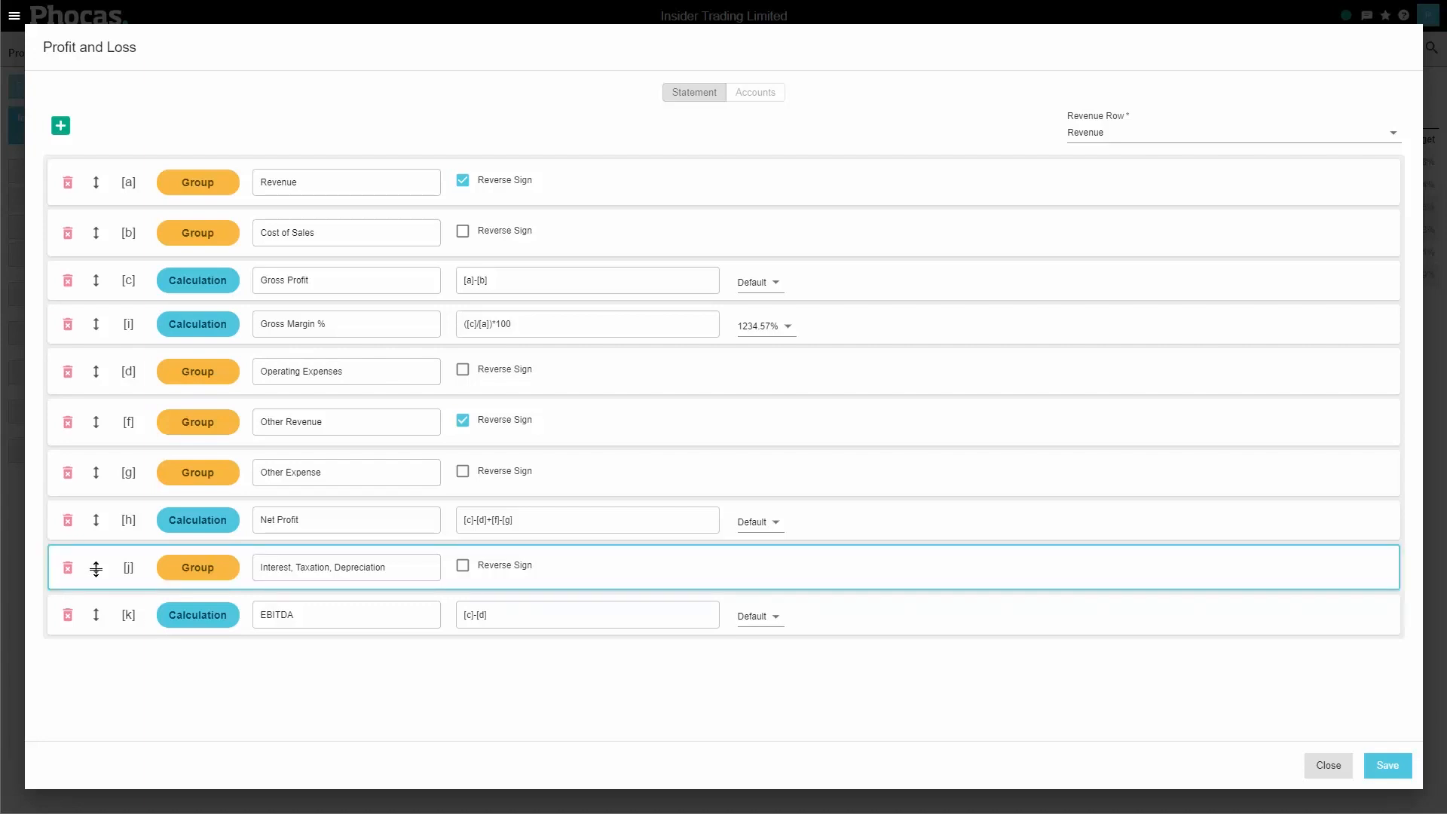
{"action": "left_click_drag", "start_coordinate": [96, 569], "coordinate": [92, 437]}
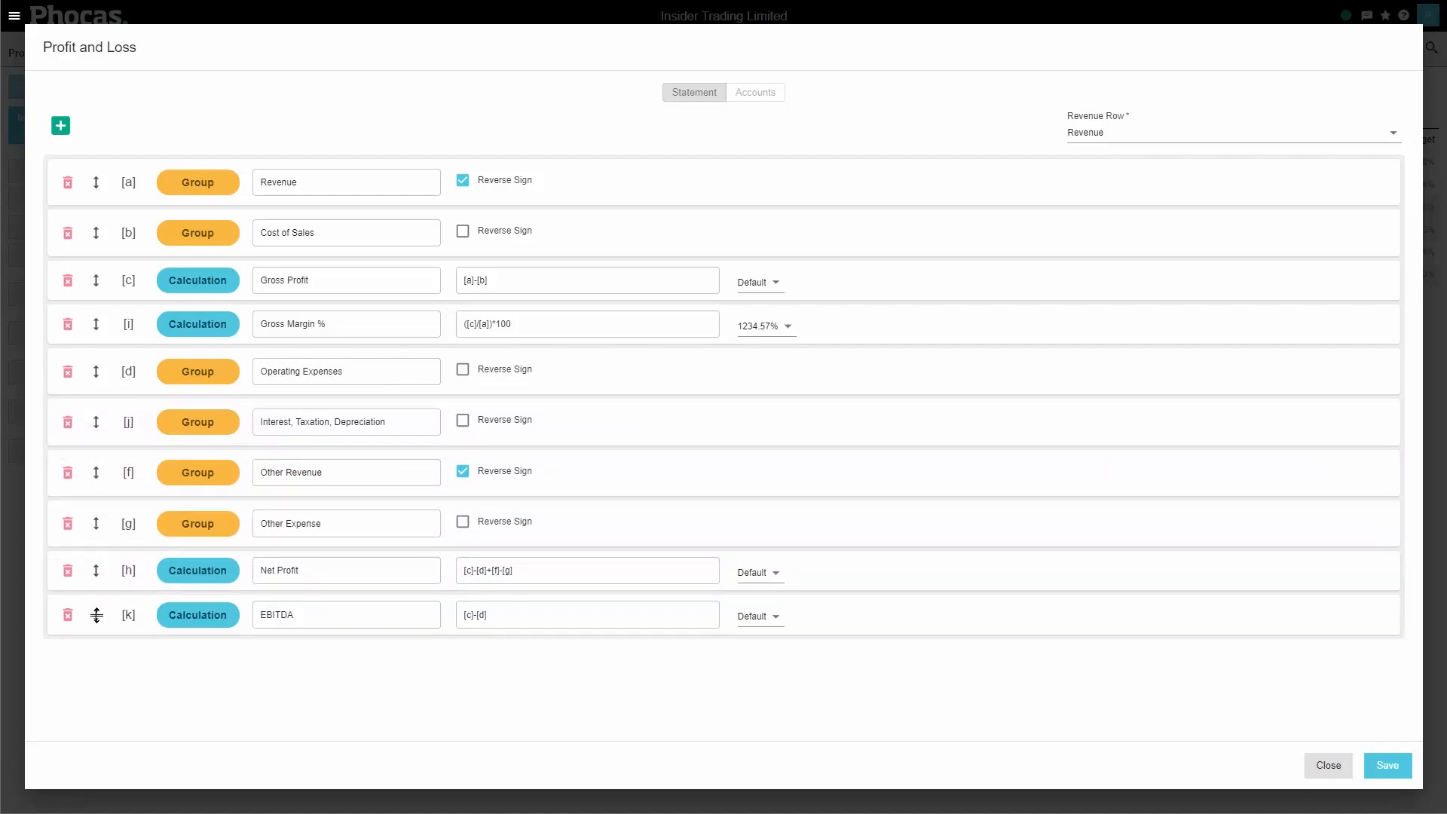
{"action": "left_click_drag", "start_coordinate": [96, 615], "coordinate": [97, 413]}
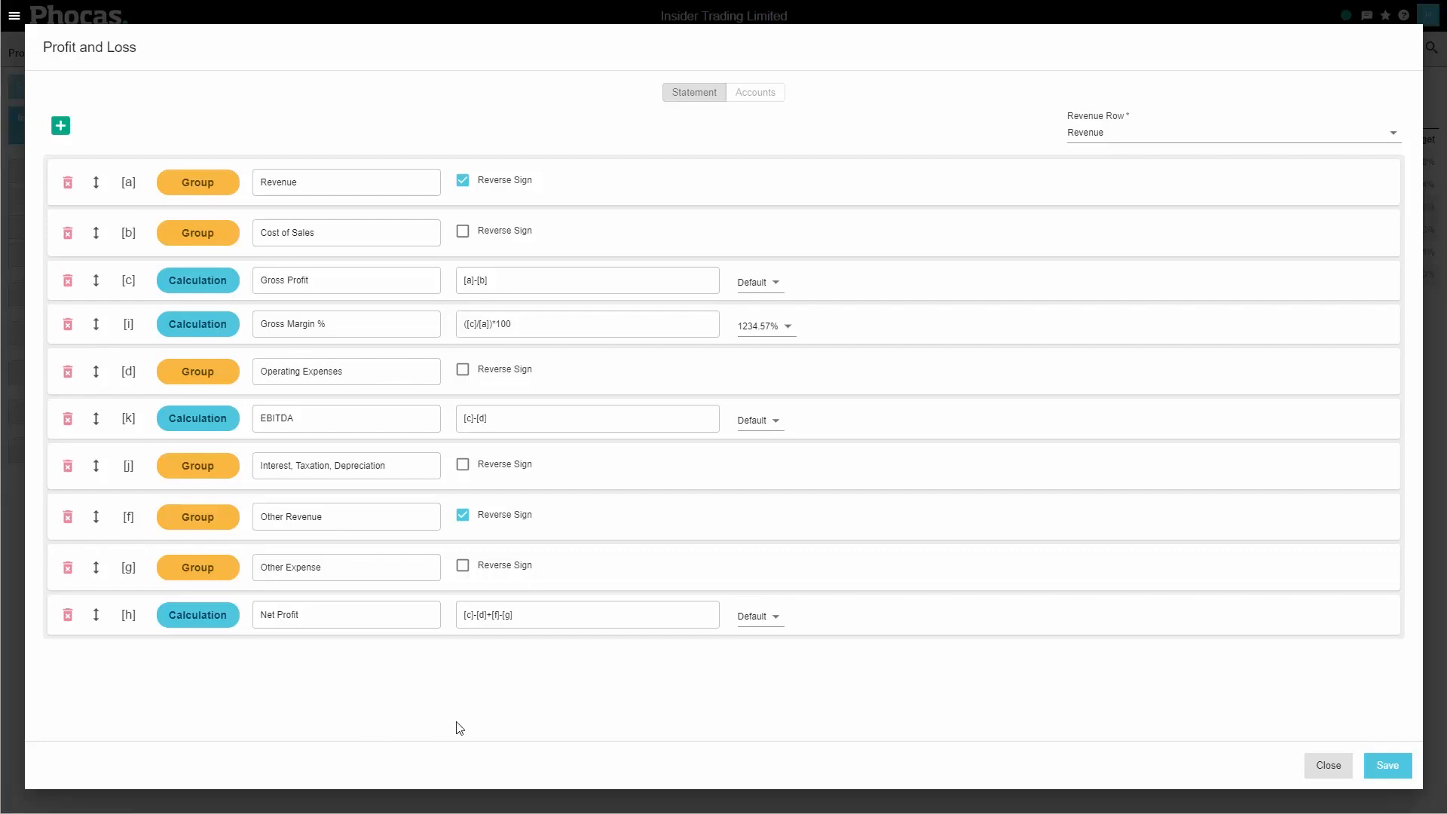
- Change the Net Profit expression to [k]+[f]-[g]-[j], save the statement and close its definition
{"action": "left_click", "coordinate": [529, 609]}
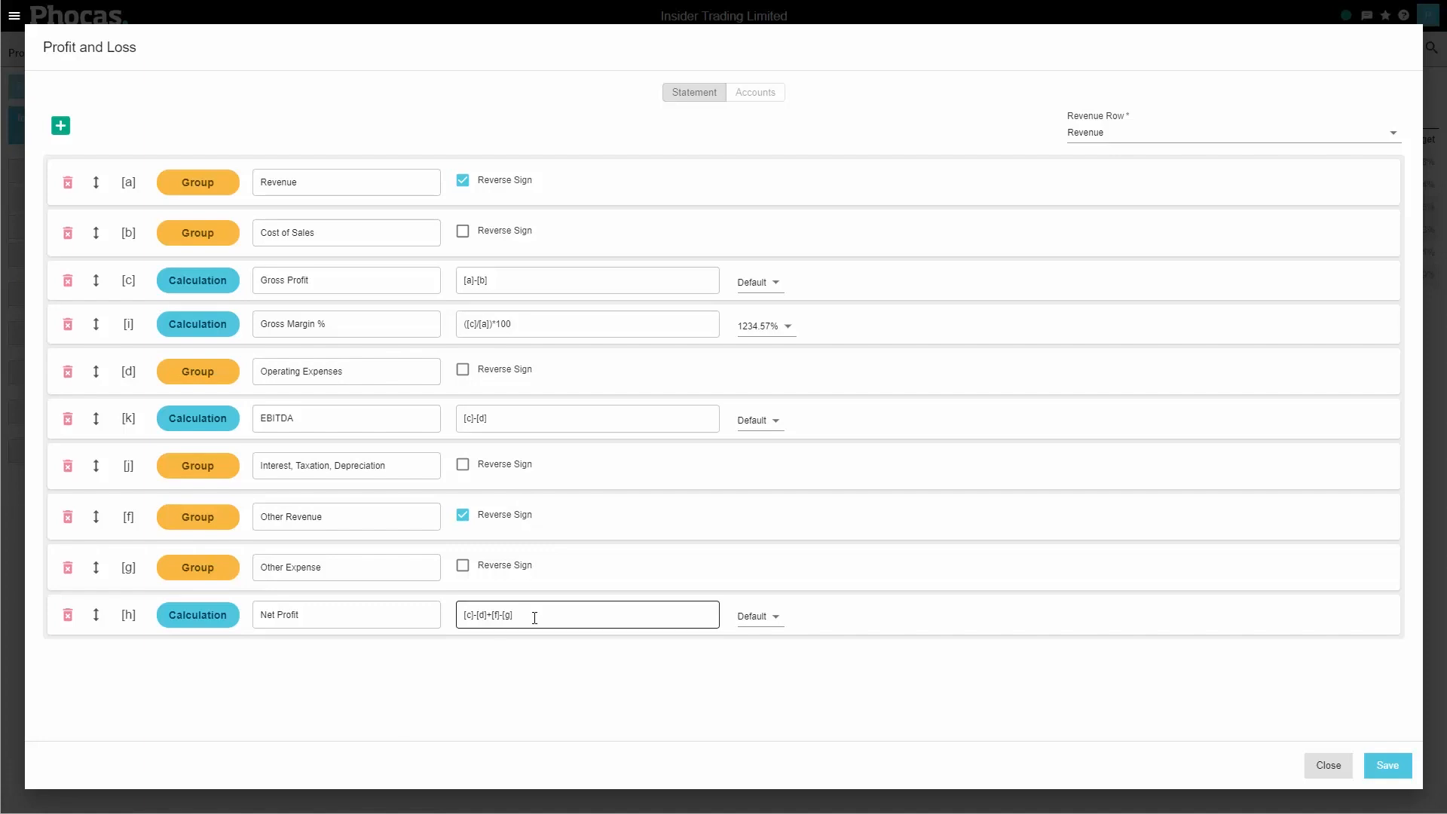
{"action": "left_click_drag", "start_coordinate": [531, 612], "coordinate": [438, 614]}
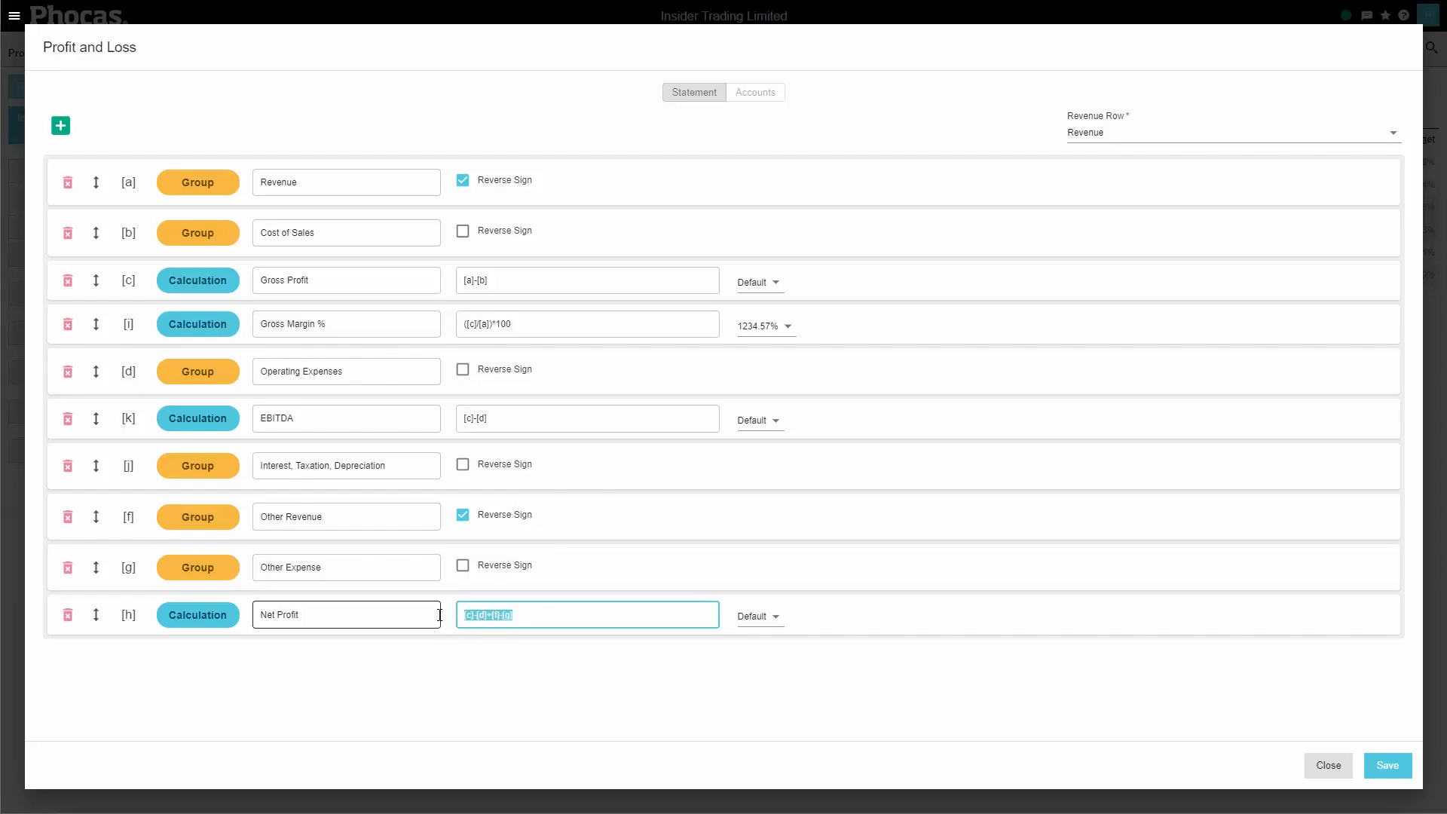
{"action": "type", "text": "[k]+[f]-[g]-[j]"}
{"action": "left_click", "coordinate": [474, 706]}
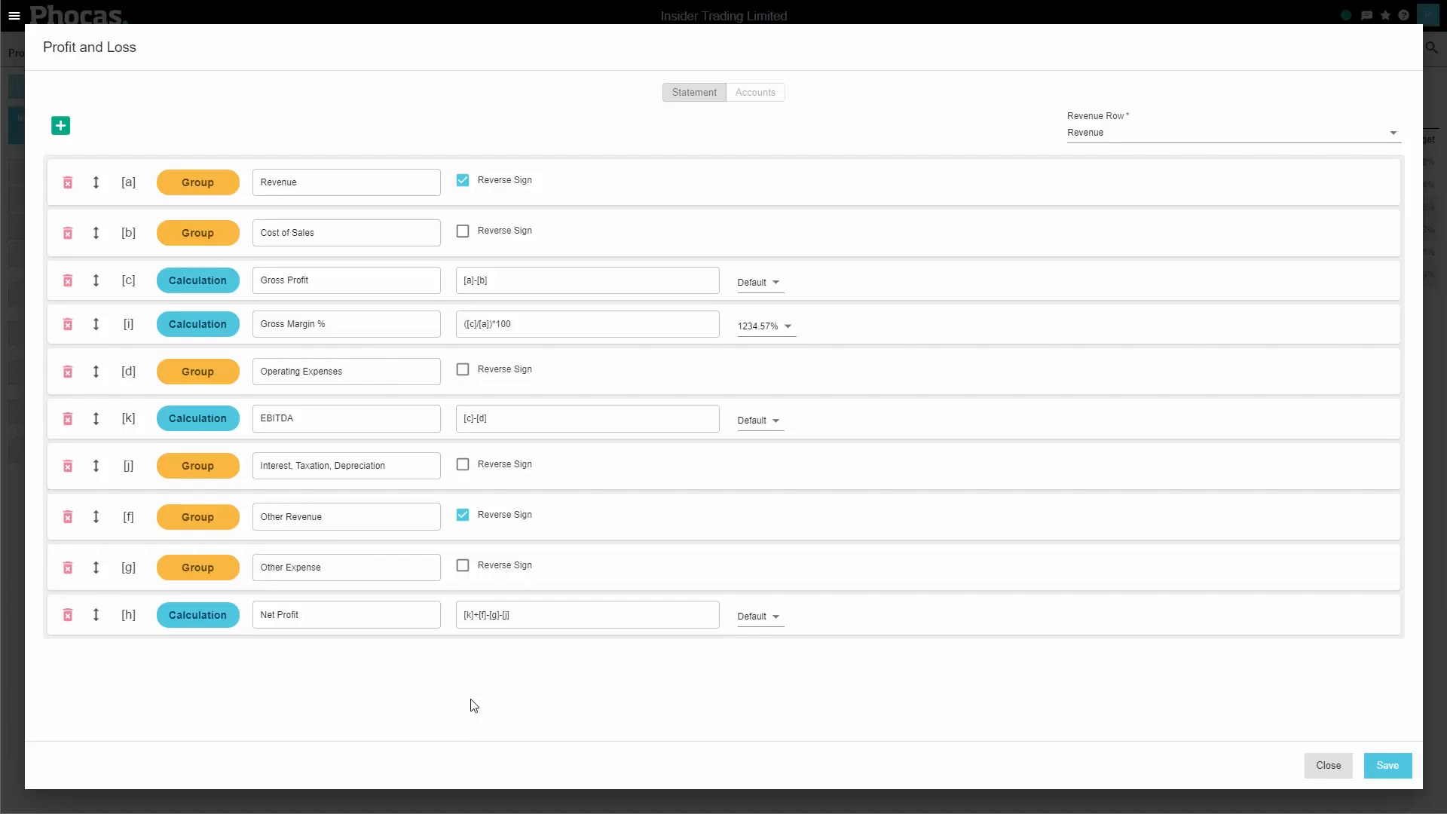
{"action": "left_click", "coordinate": [1389, 770]}
{"action": "left_click", "coordinate": [1328, 766]}
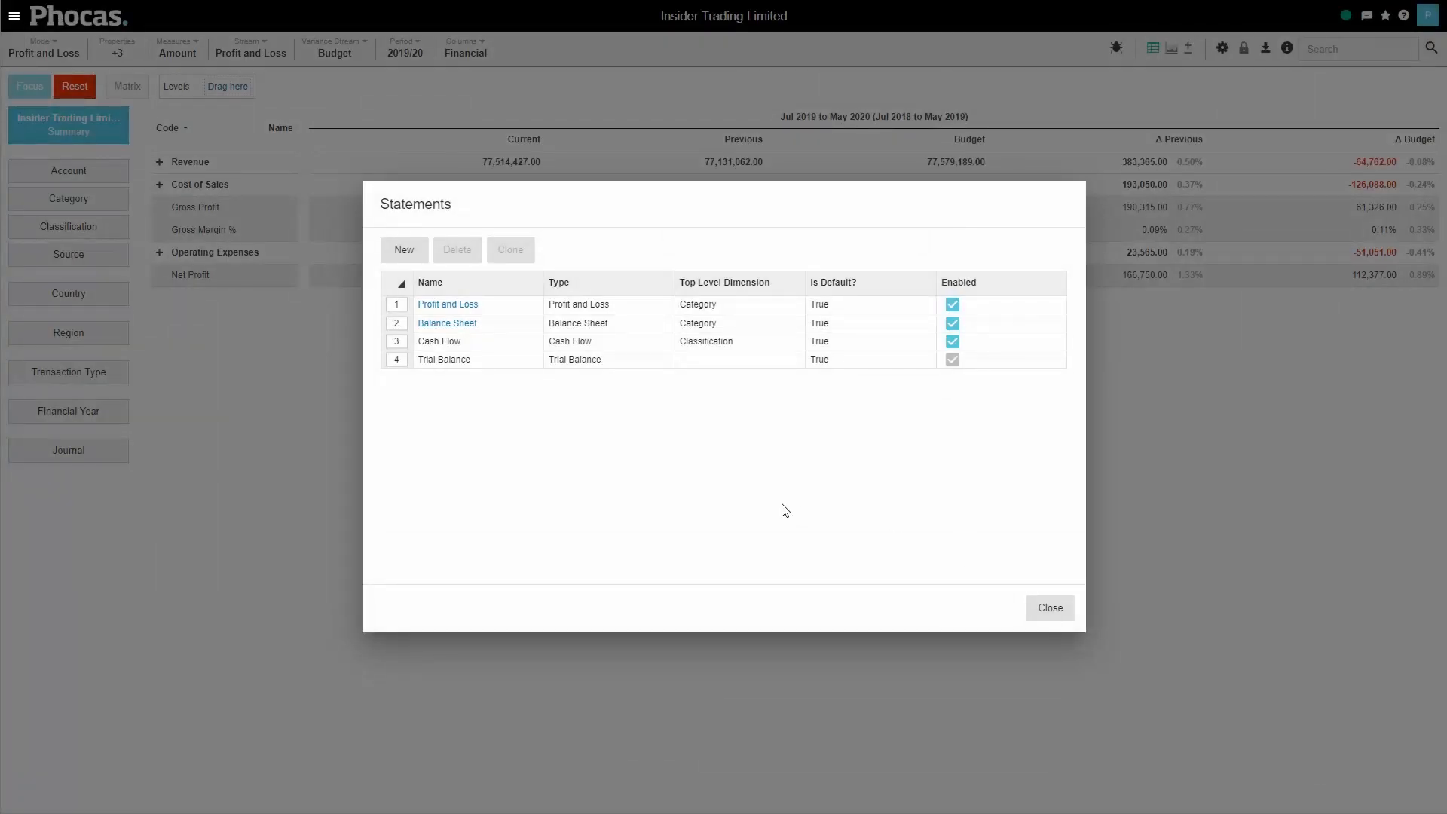
- Close the Statements list, accept the database rebuild and refresh the Insider Trading Limited summary
{"action": "left_click", "coordinate": [1049, 608]}
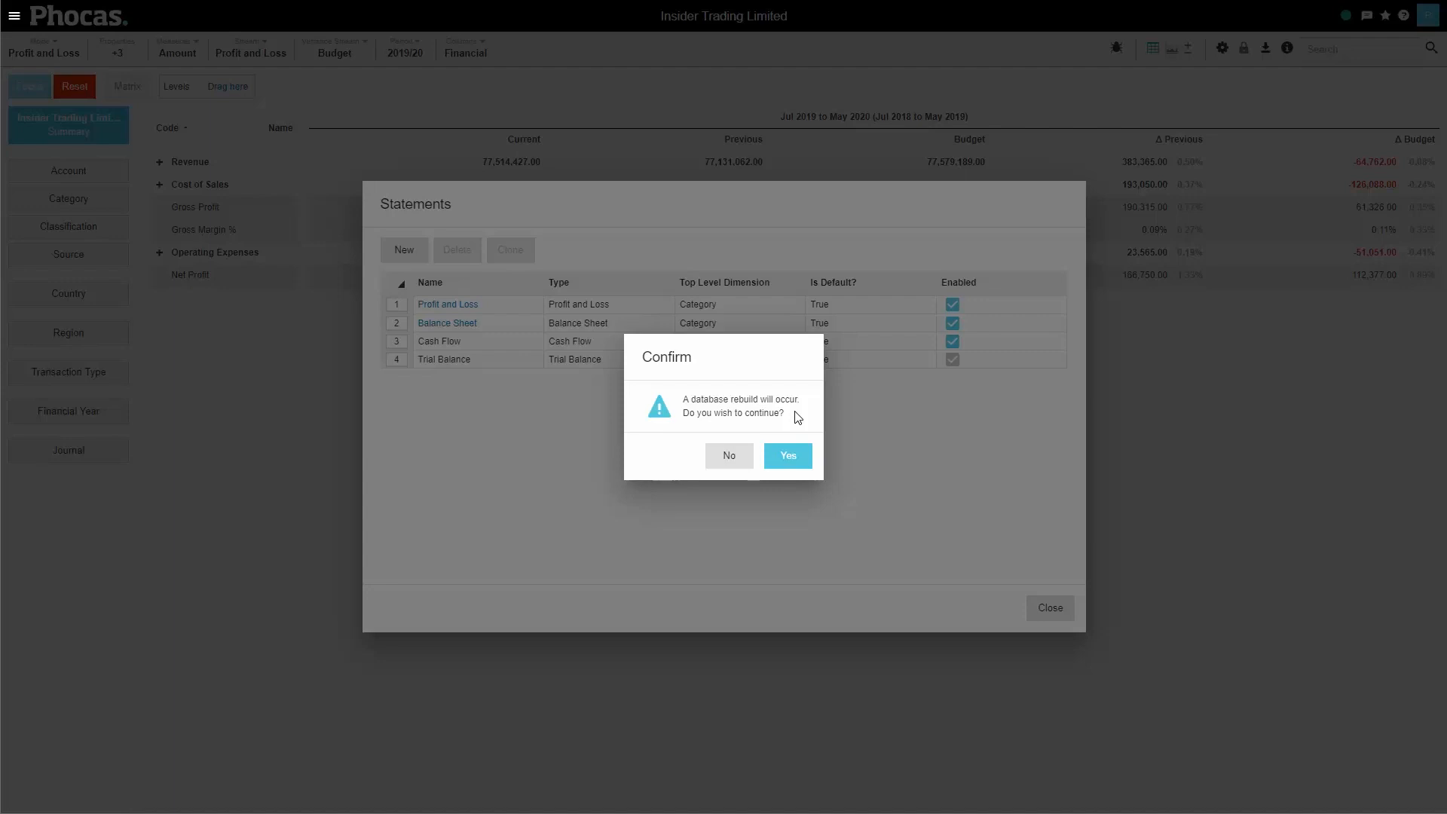
{"action": "left_click", "coordinate": [788, 457]}
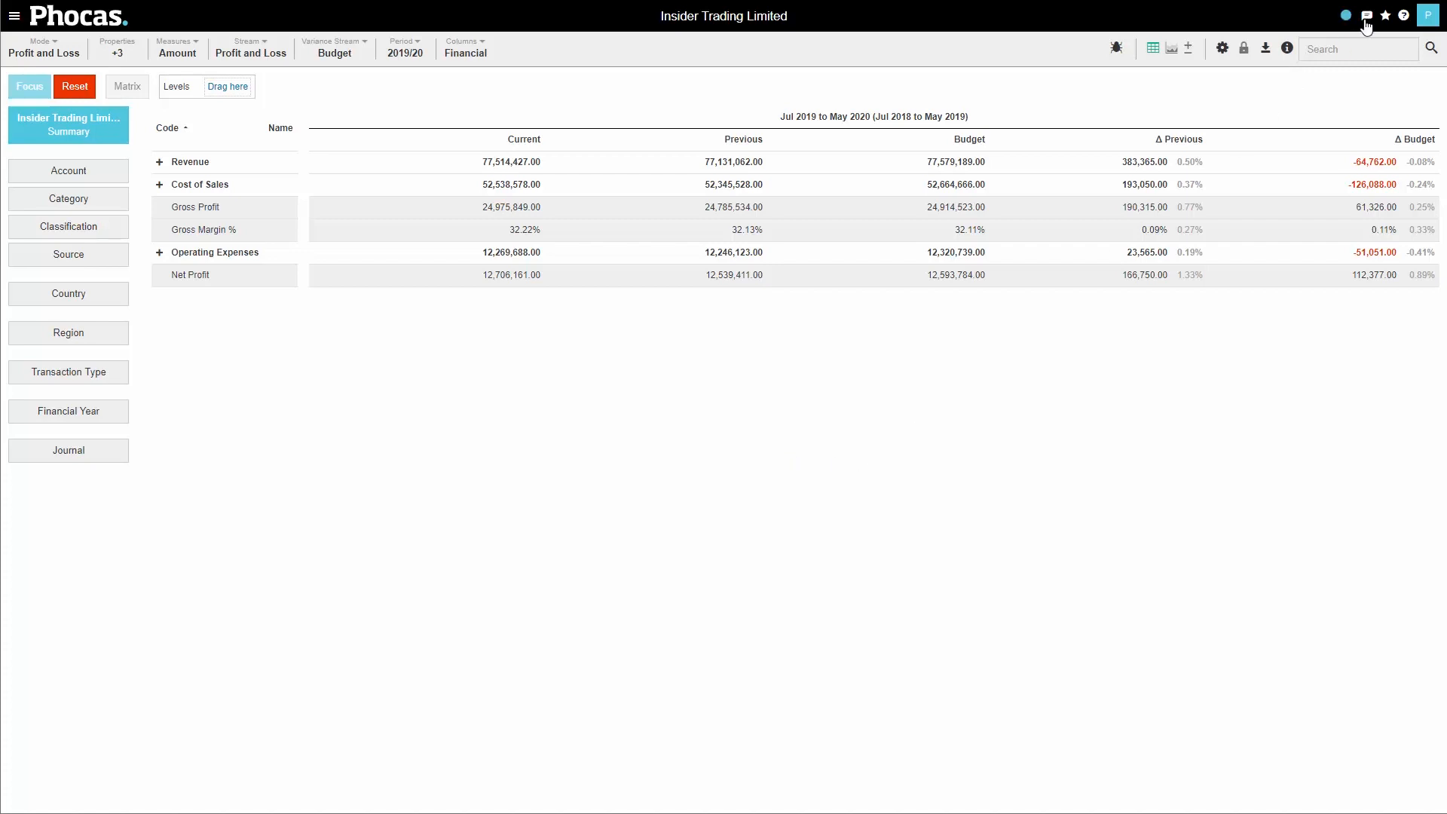
{"action": "mouse_move", "coordinate": [1346, 17]}
{"action": "left_click", "coordinate": [59, 129]}
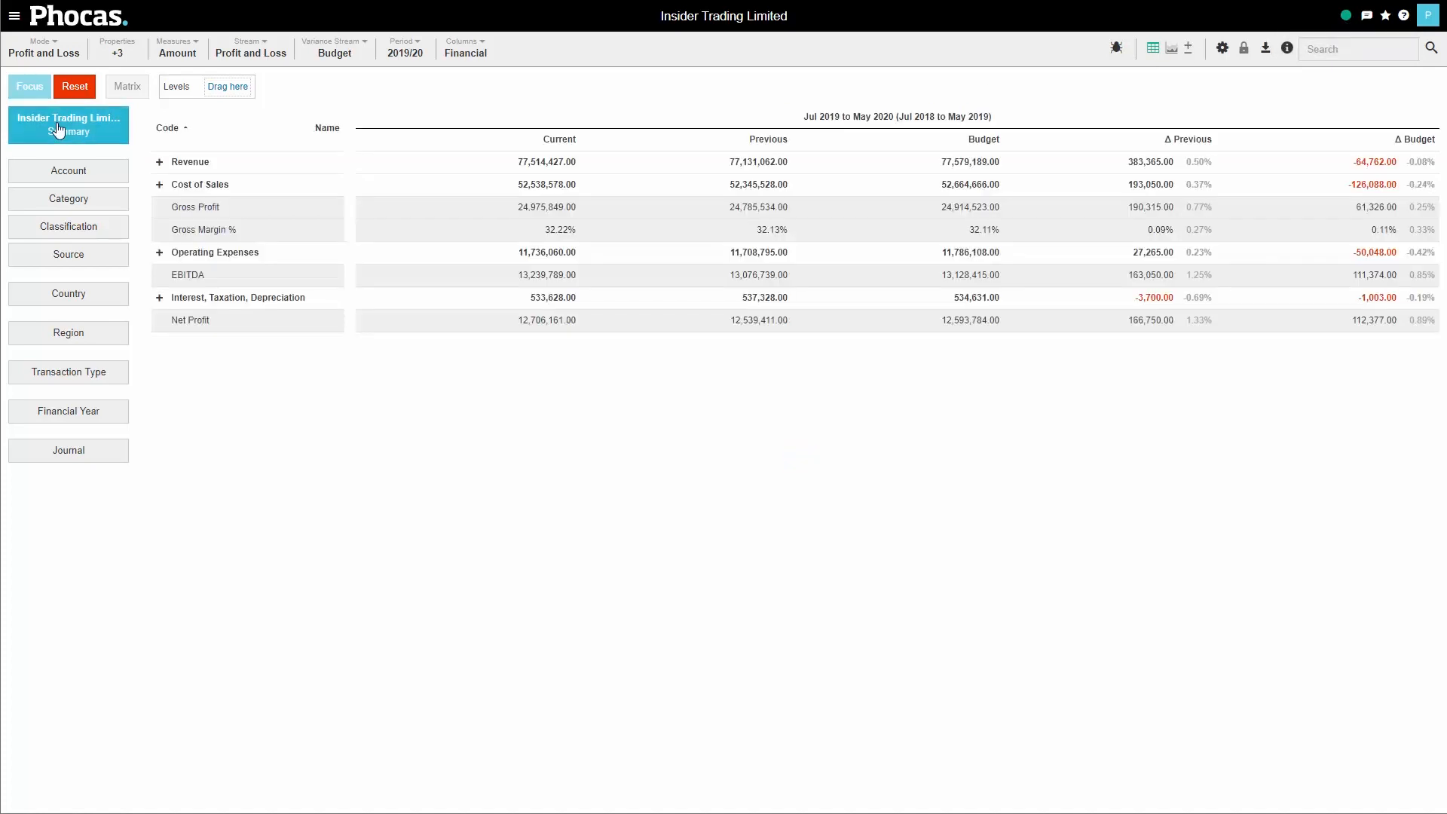